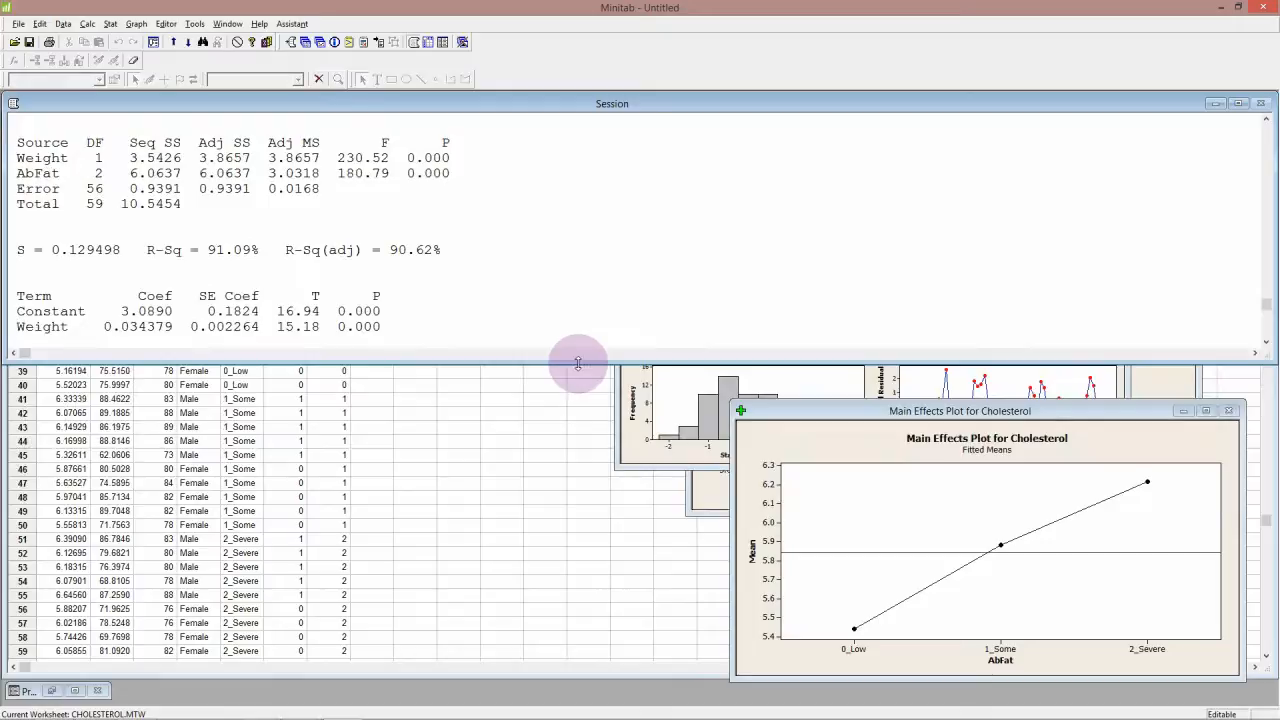
# - Delete the Male and AbCode columns (C6 and C7) from the CHOLESTEROL.MTW worksheet
pyautogui.click(525, 386)
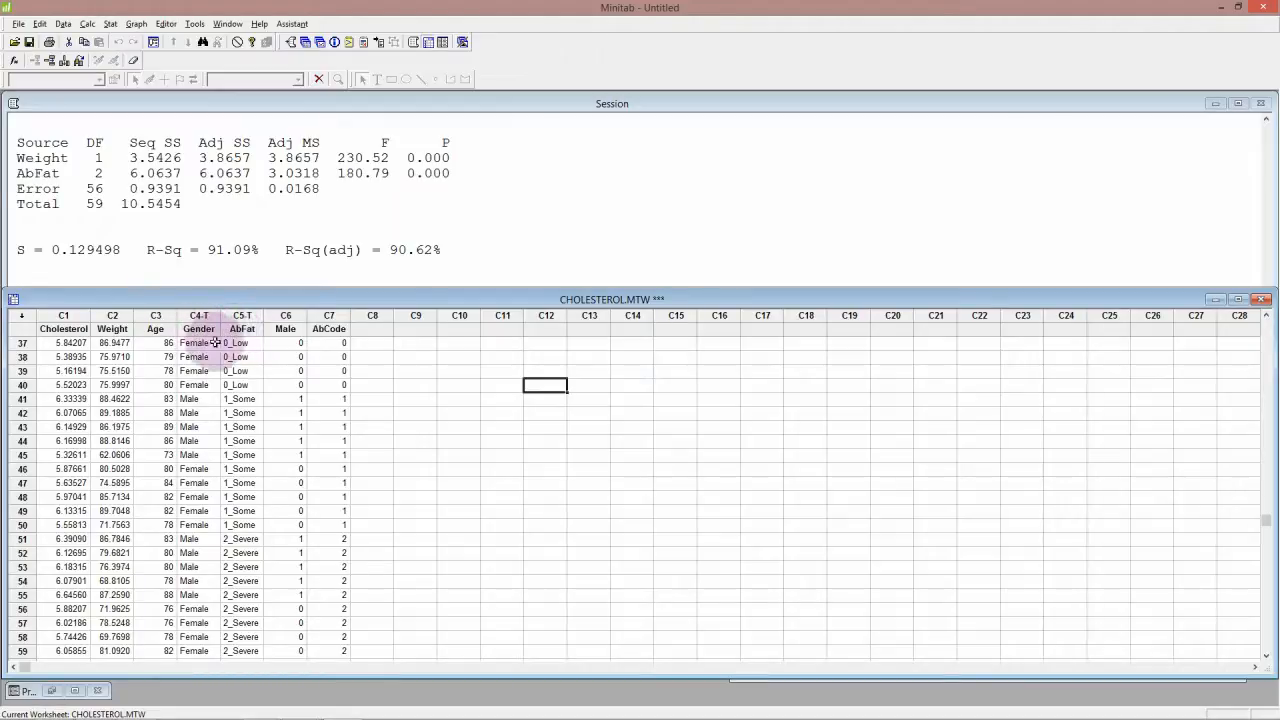
pyautogui.click(288, 315)
pyautogui.moveTo(288, 315); pyautogui.dragTo(338, 315)
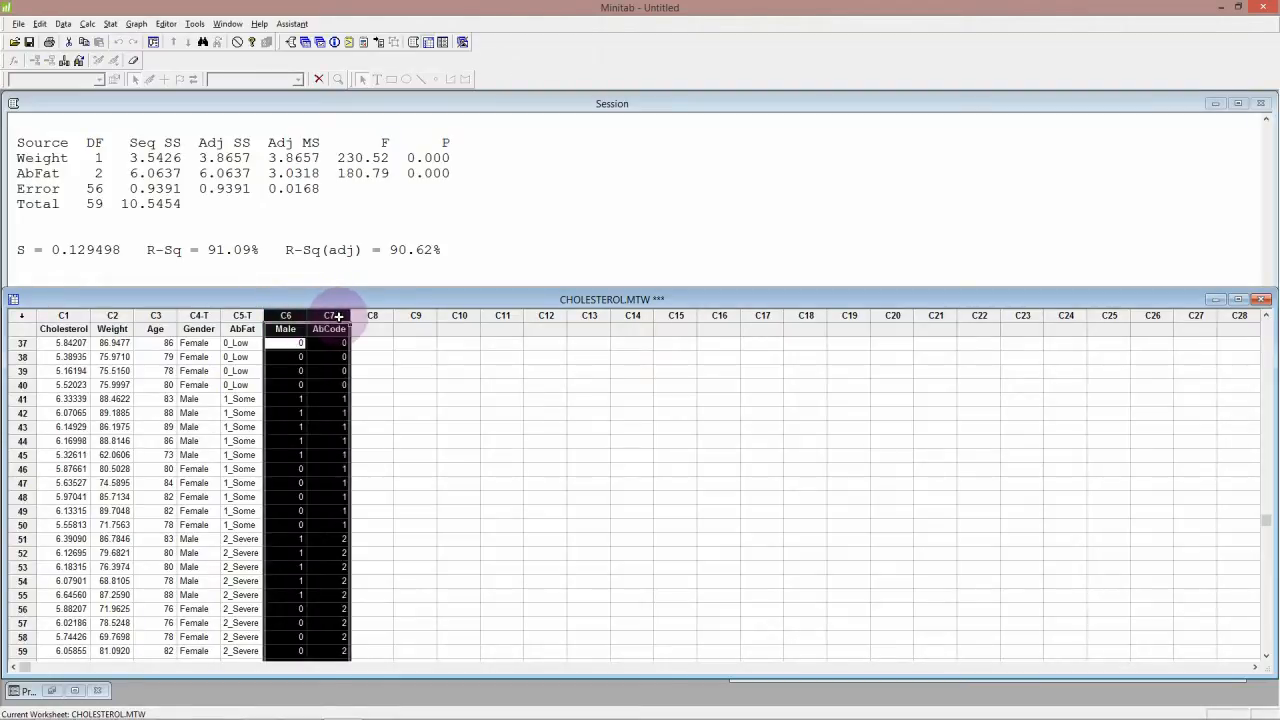
pyautogui.rightClick(338, 316)
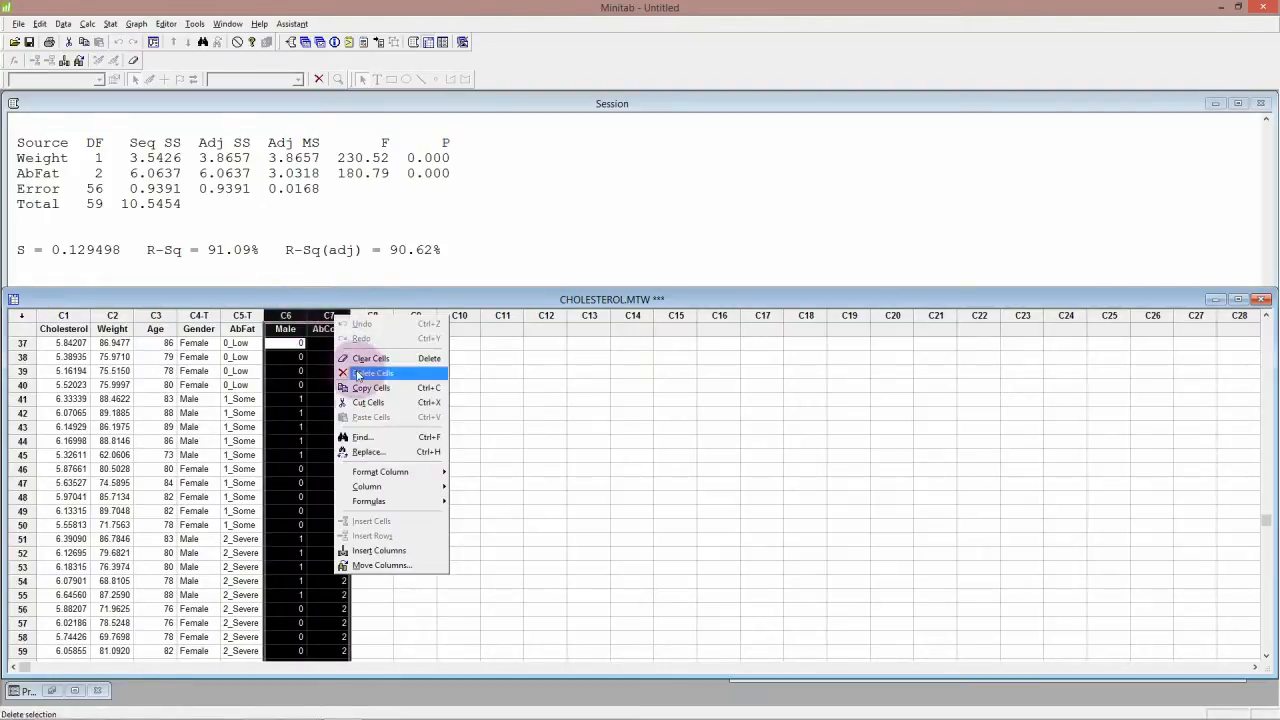
pyautogui.moveTo(362, 486)
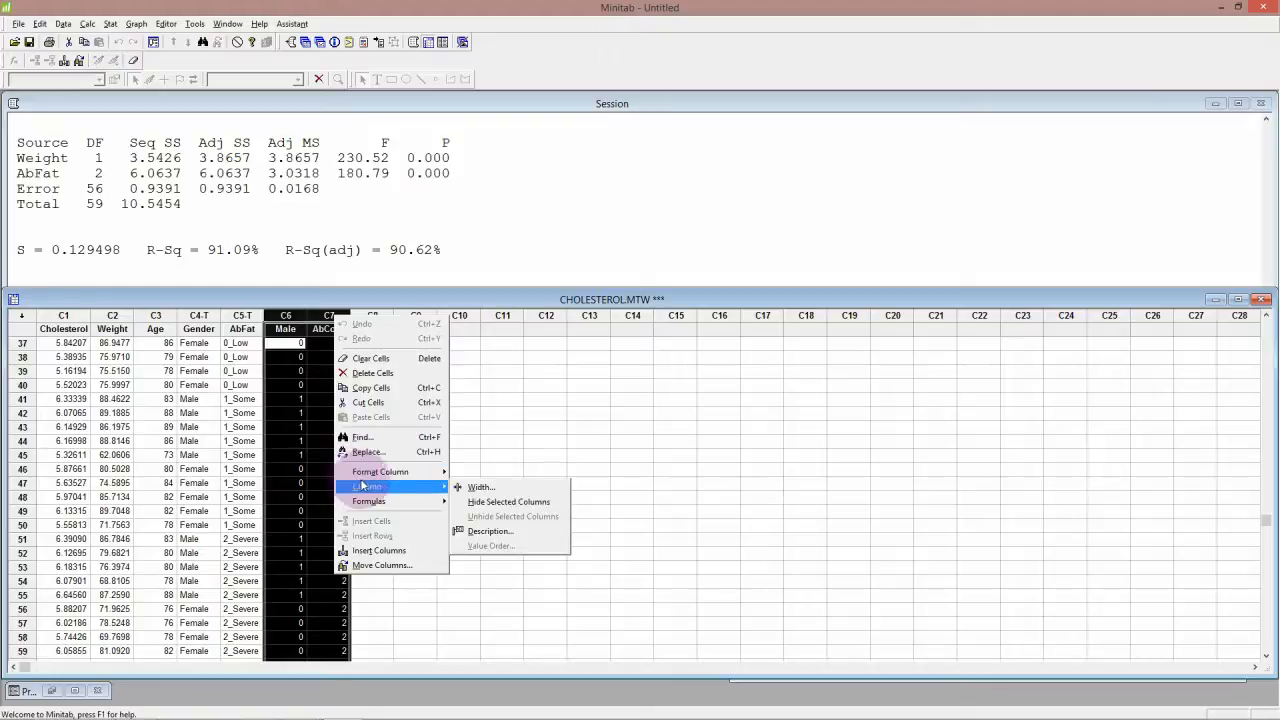
pyautogui.click(367, 373)
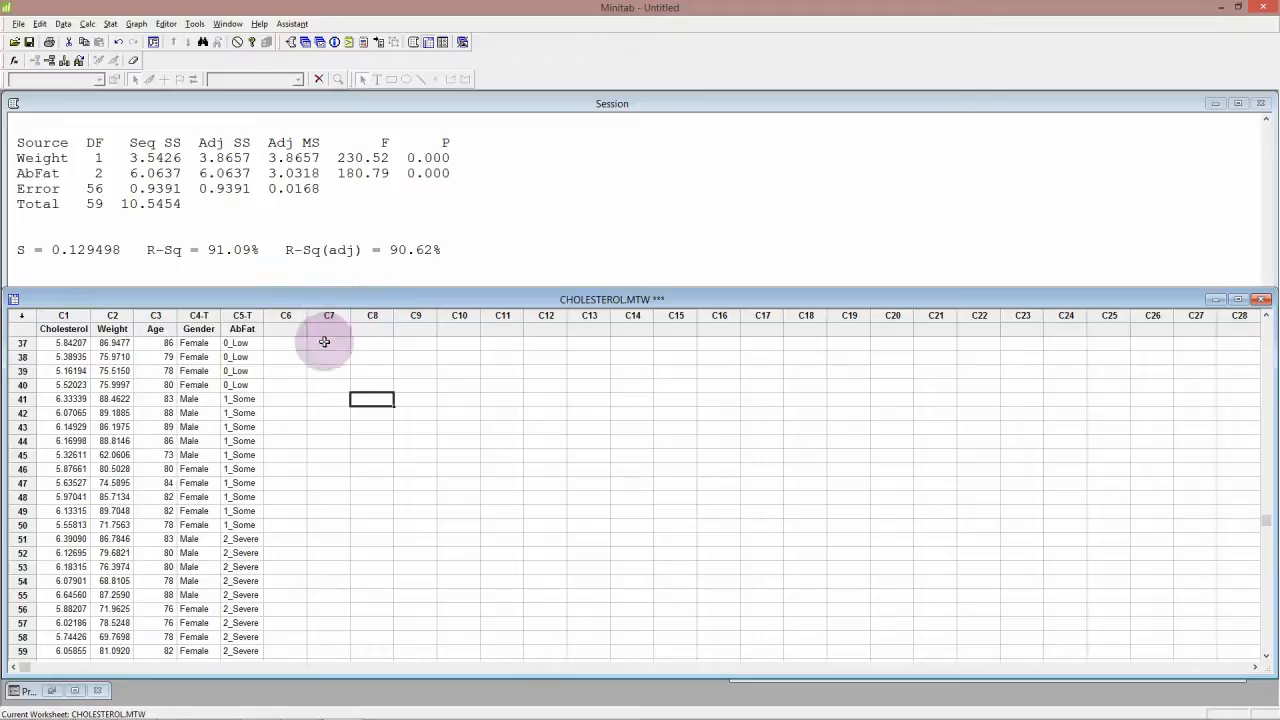
pyautogui.click(287, 282)
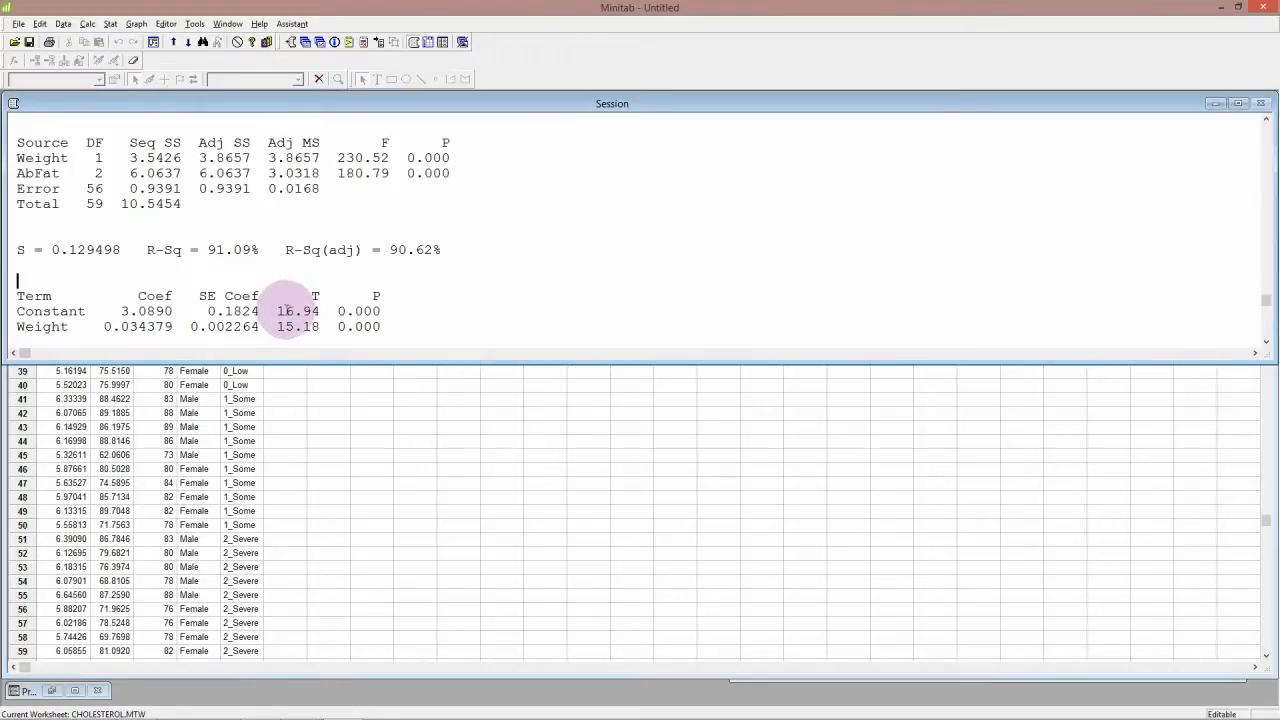
pyautogui.click(328, 484)
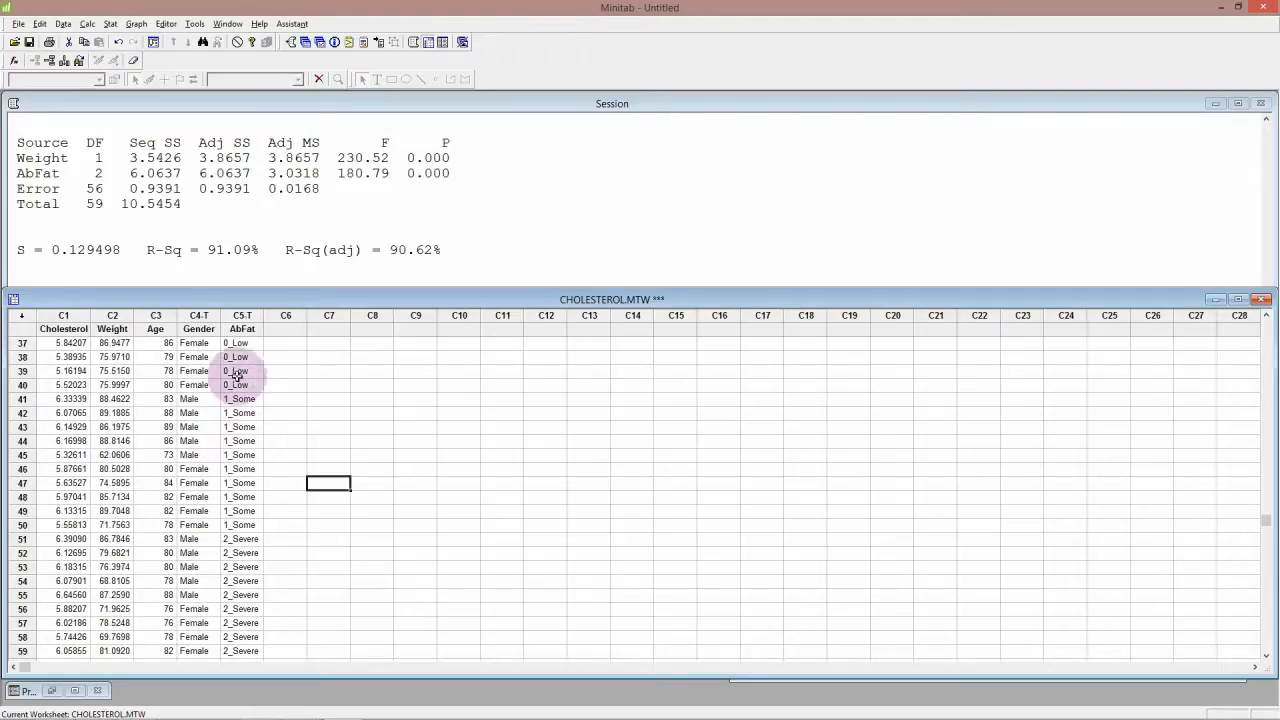
pyautogui.click(275, 275)
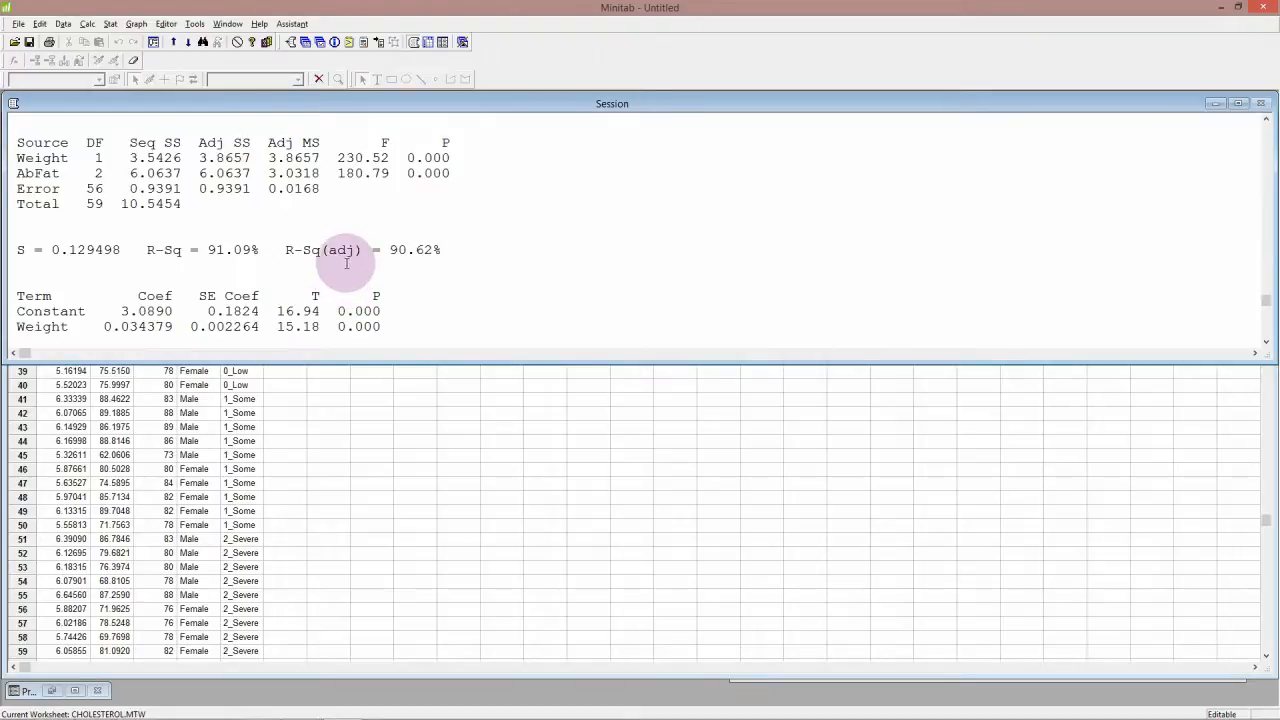
# - Start a General Linear Model for the response Cholesterol with Weight, Age, Gender and AbFat as model terms
pyautogui.click(110, 24)
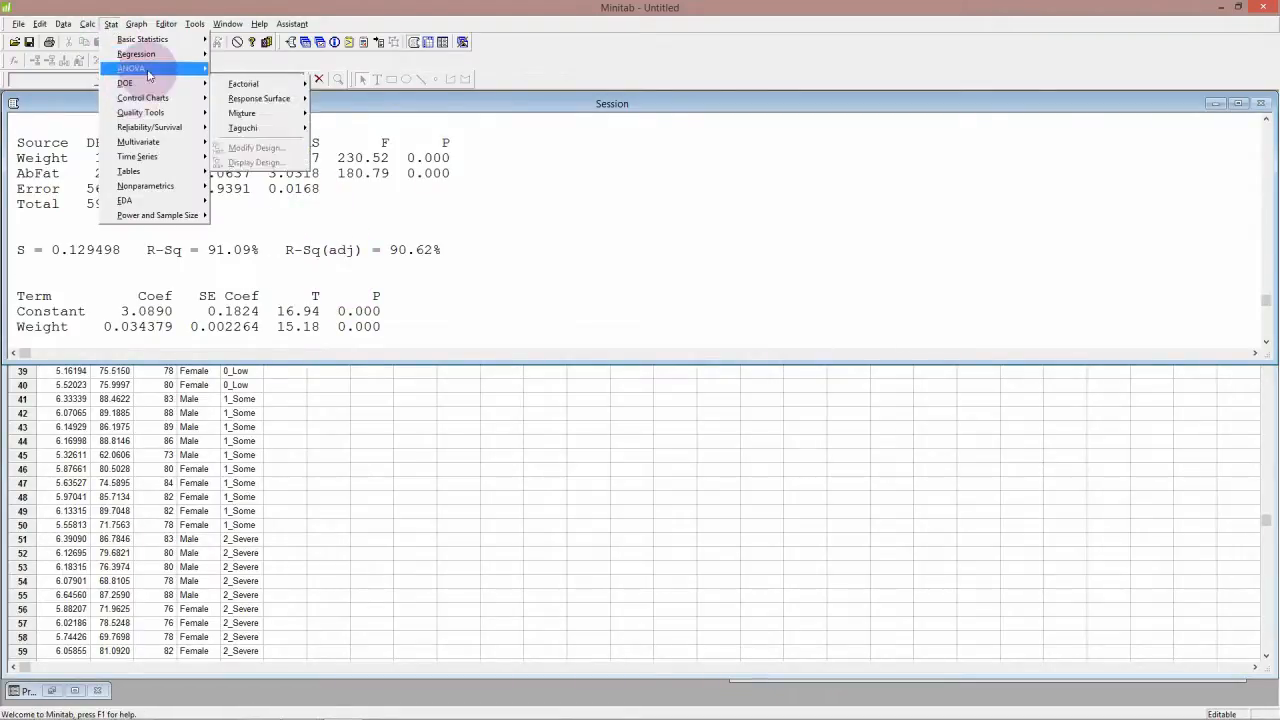
pyautogui.moveTo(200, 70)
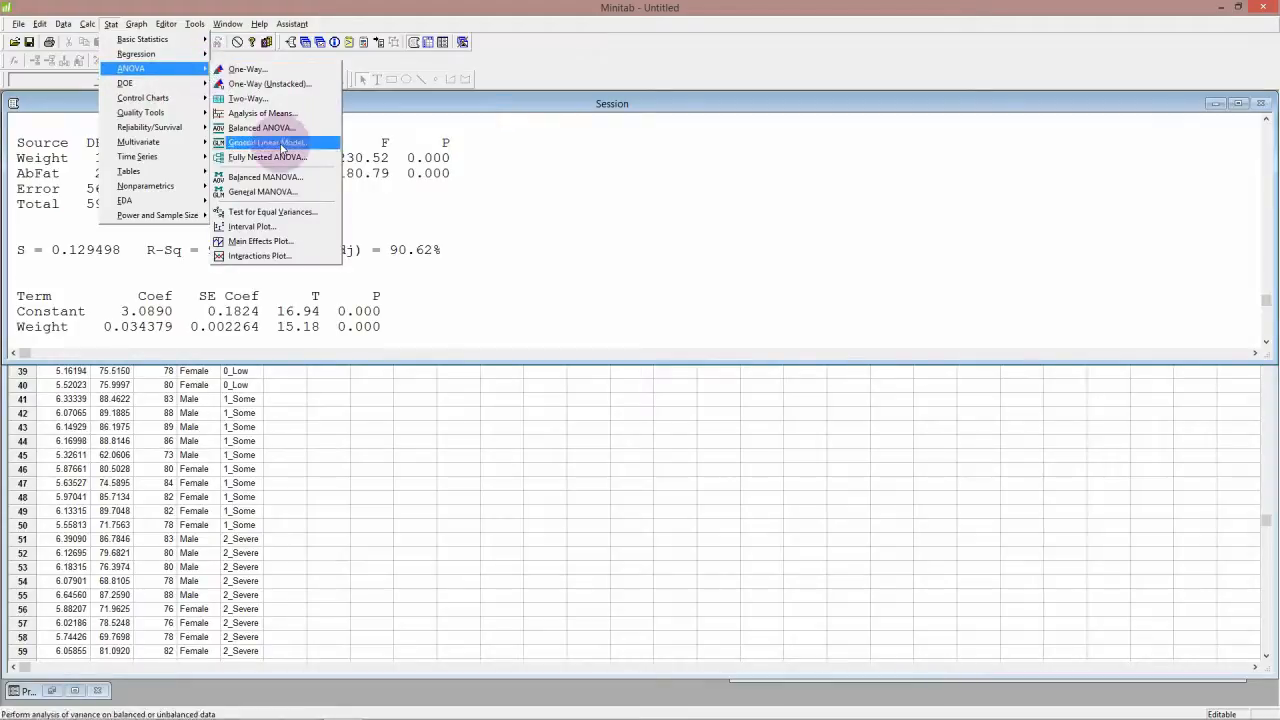
pyautogui.click(270, 143)
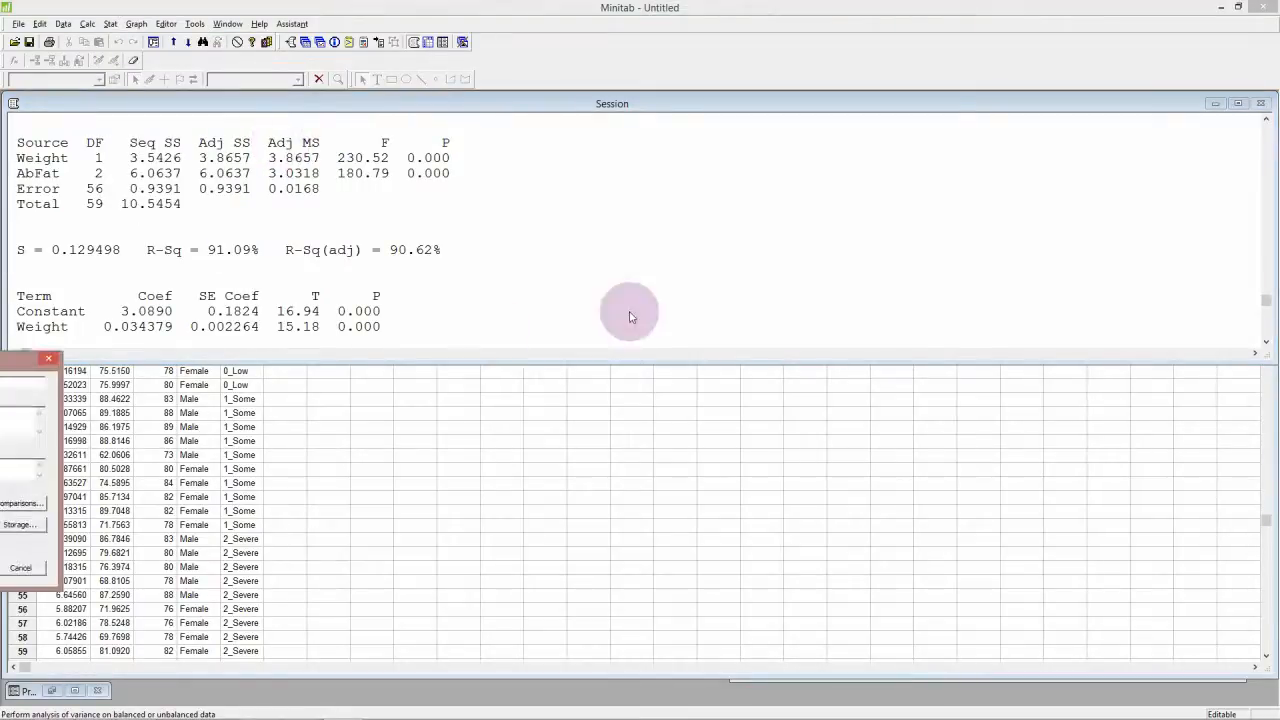
pyautogui.moveTo(44, 358); pyautogui.dragTo(690, 306)
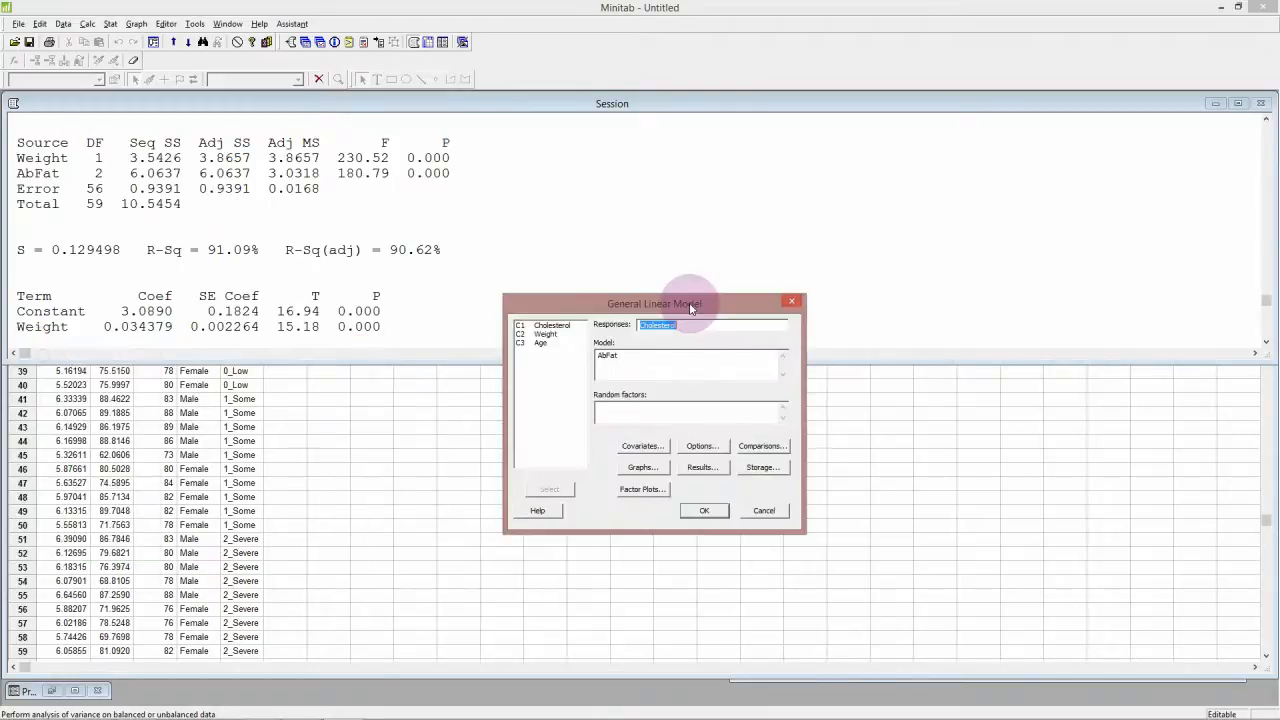
pyautogui.click(623, 356)
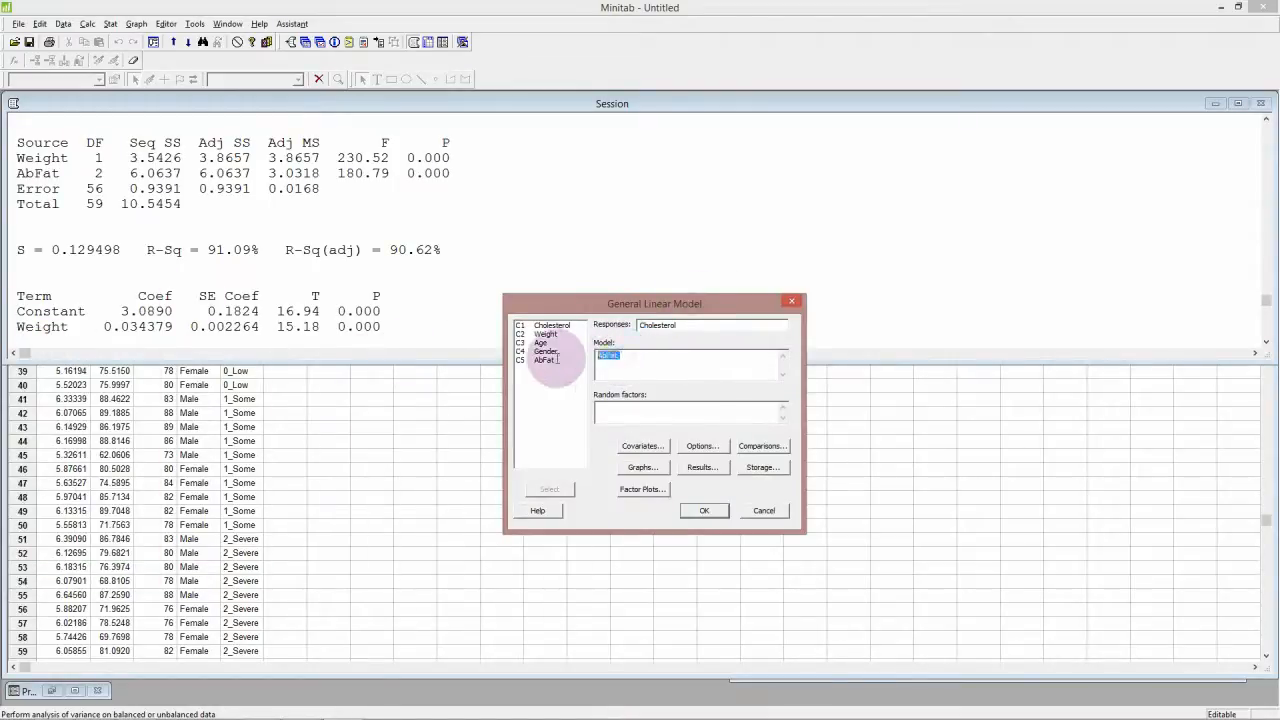
pyautogui.press('Delete')
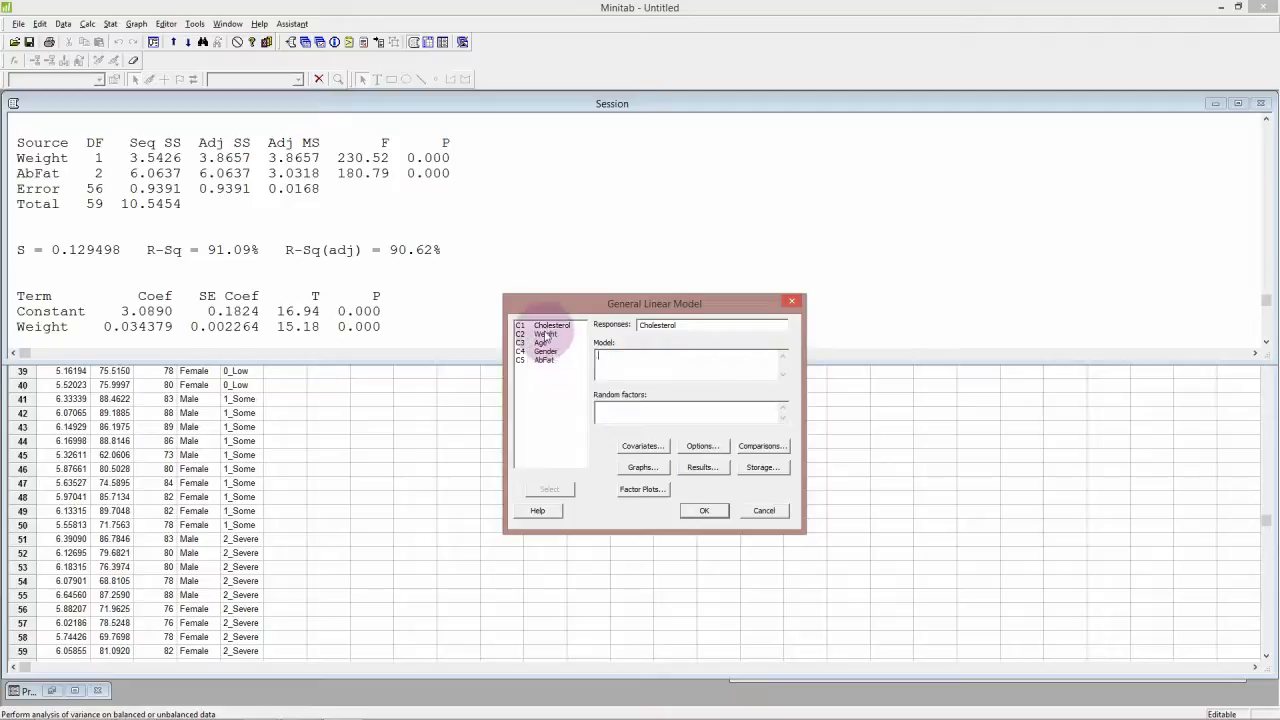
pyautogui.moveTo(545, 334); pyautogui.dragTo(545, 360)
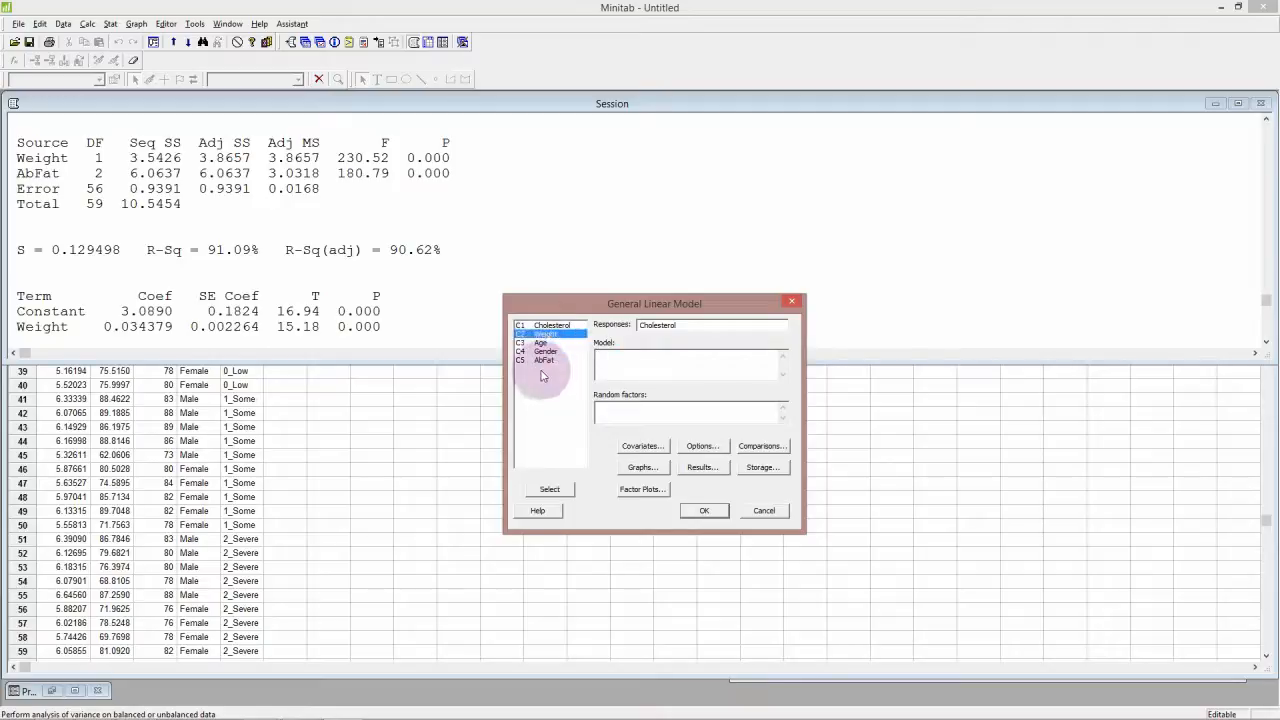
pyautogui.click(549, 489)
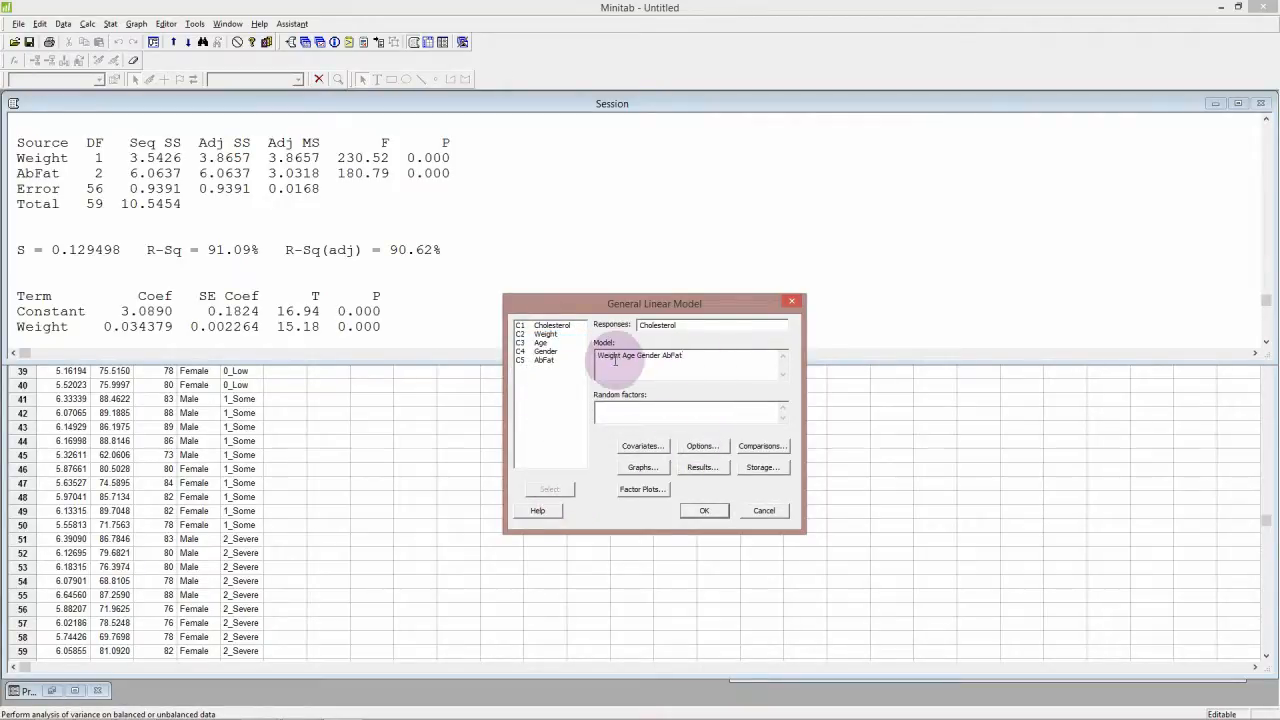
# - Add Age as a covariate alongside Weight in the general linear model
pyautogui.click(641, 447)
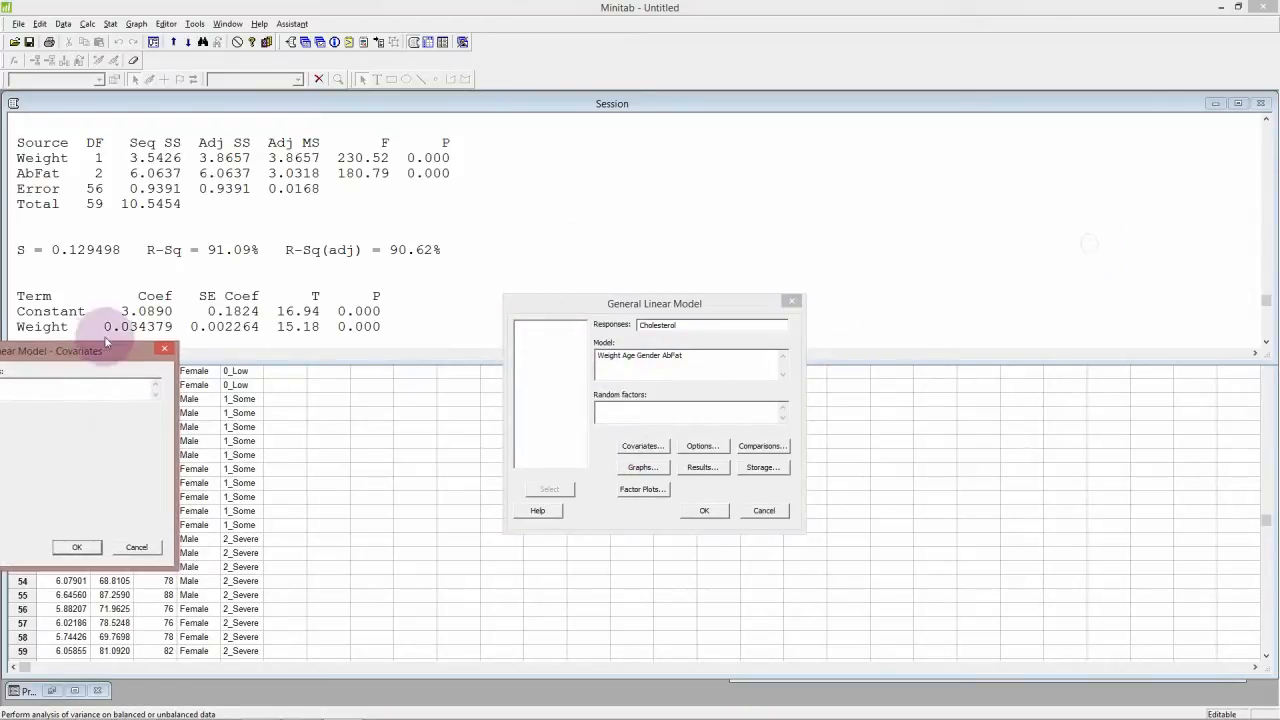
pyautogui.moveTo(105, 342); pyautogui.dragTo(494, 346)
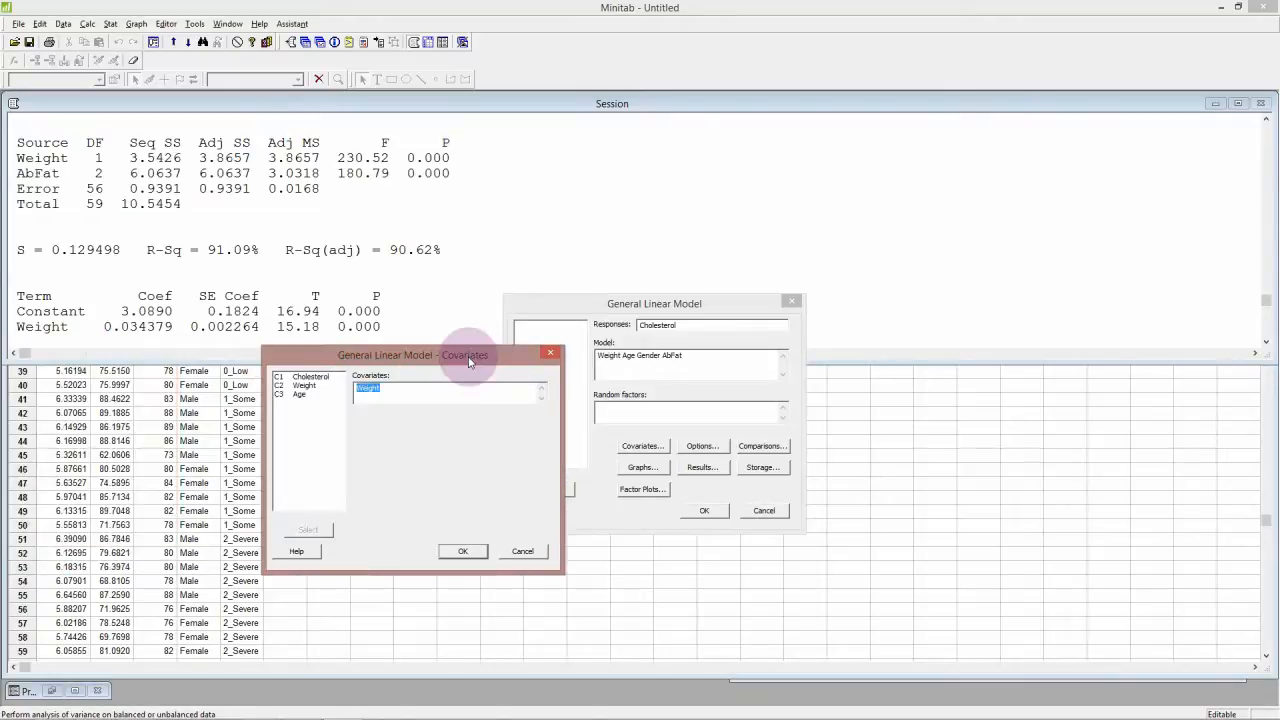
pyautogui.click(387, 389)
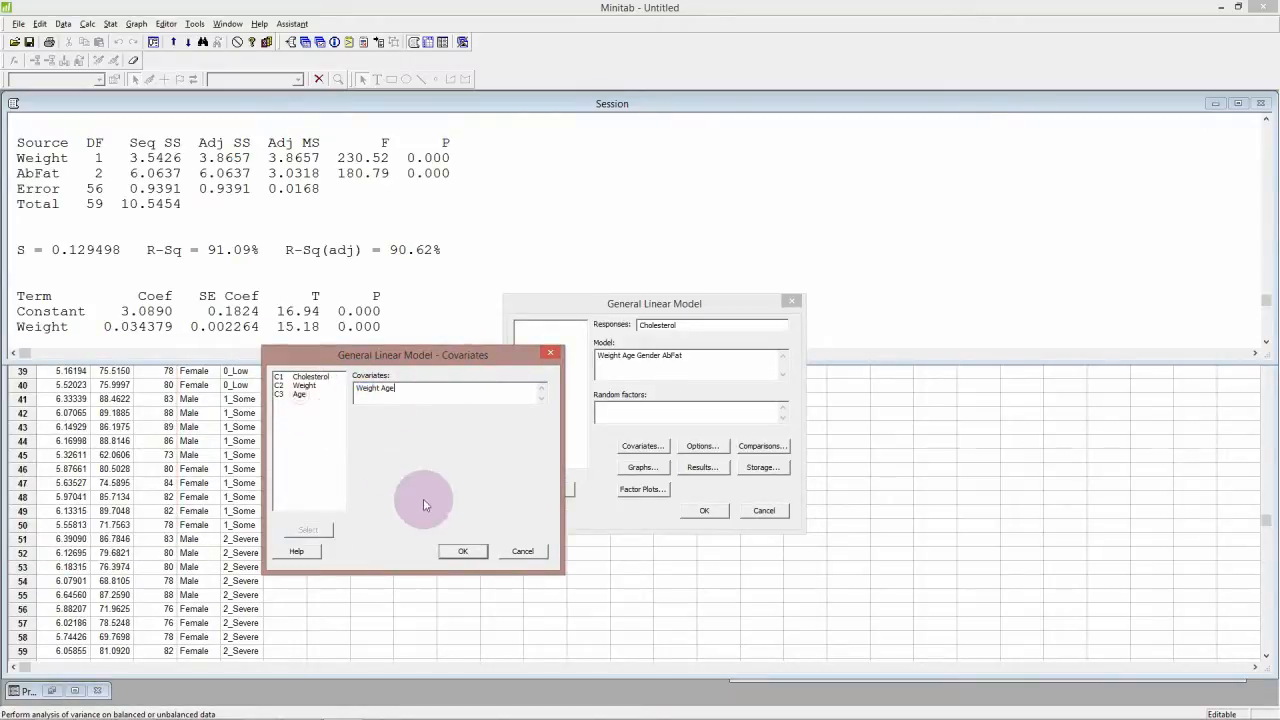
pyautogui.click(466, 556)
# - Add Gender to AbFat as a term for the model's pairwise Tukey comparisons
pyautogui.click(697, 447)
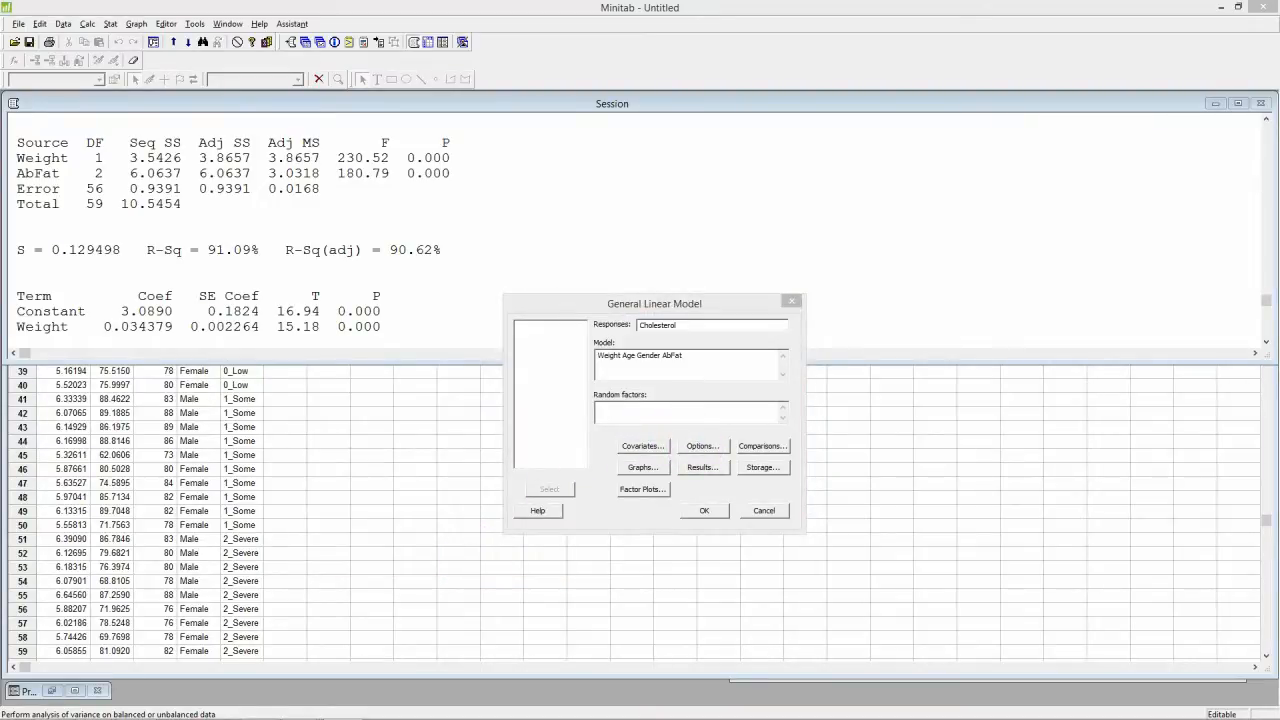
pyautogui.click(260, 518)
pyautogui.click(769, 443)
pyautogui.moveTo(135, 377); pyautogui.dragTo(449, 361)
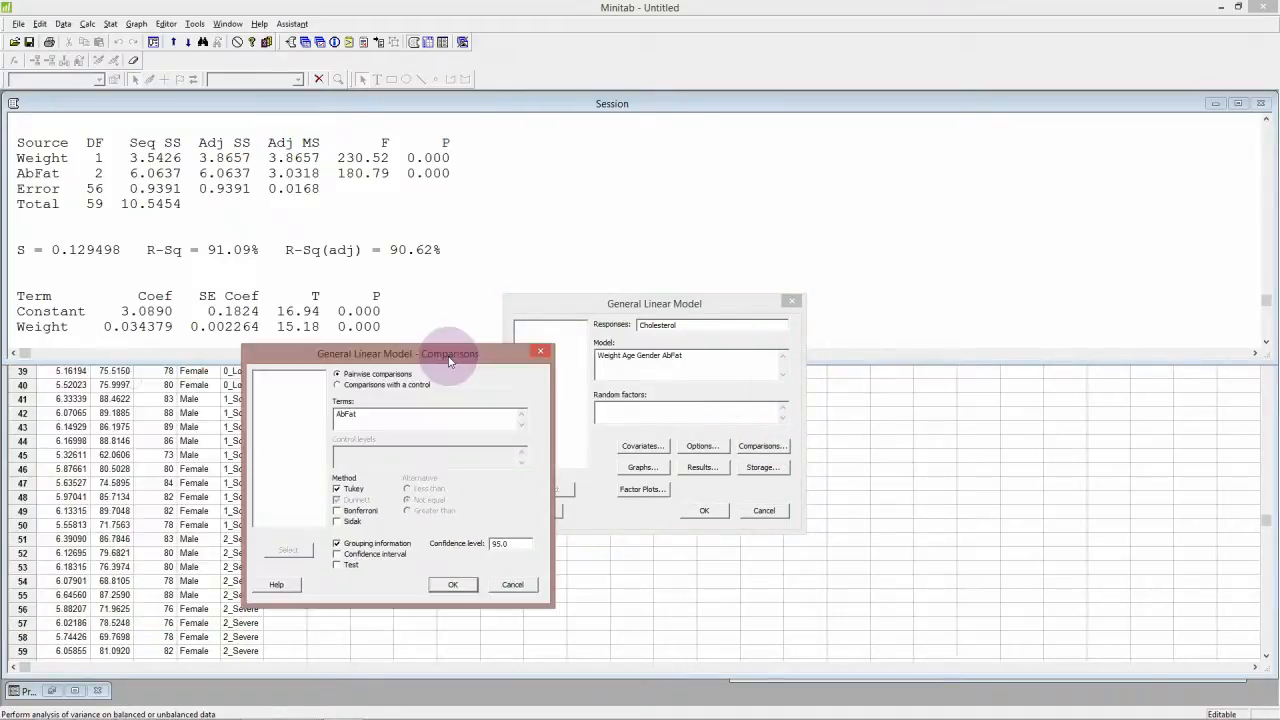
pyautogui.click(375, 421)
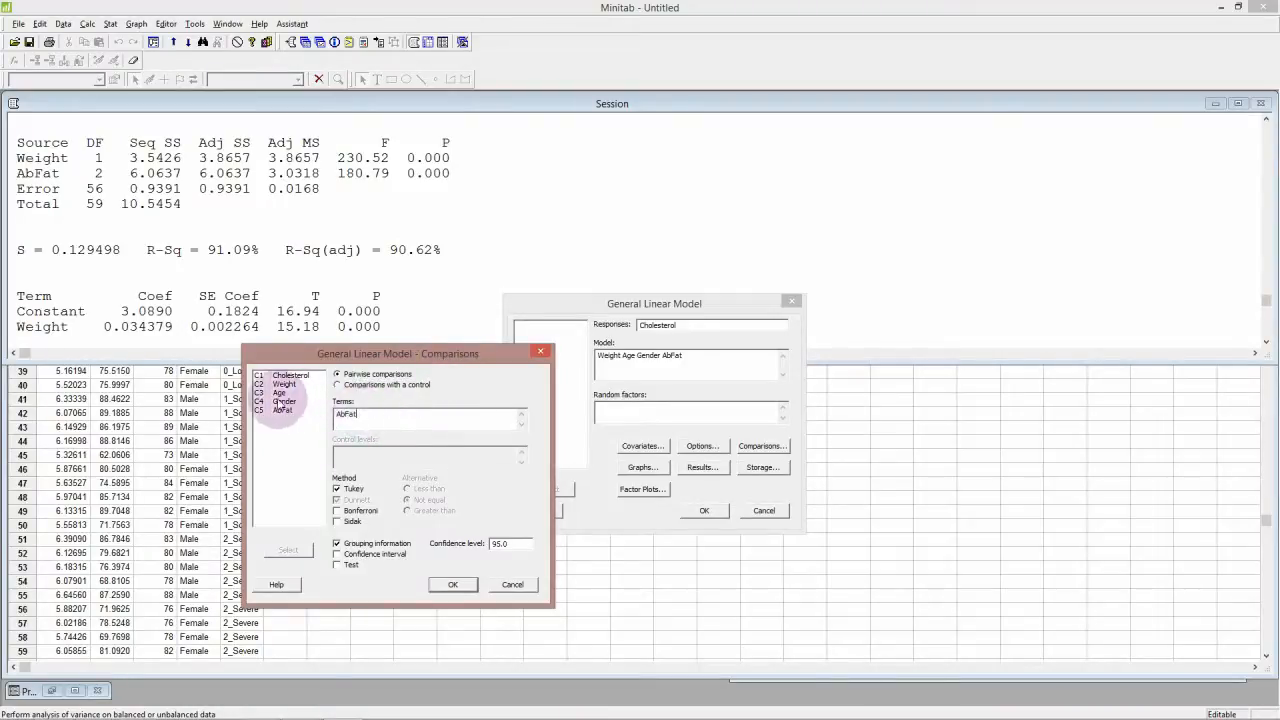
pyautogui.doubleClick(284, 401)
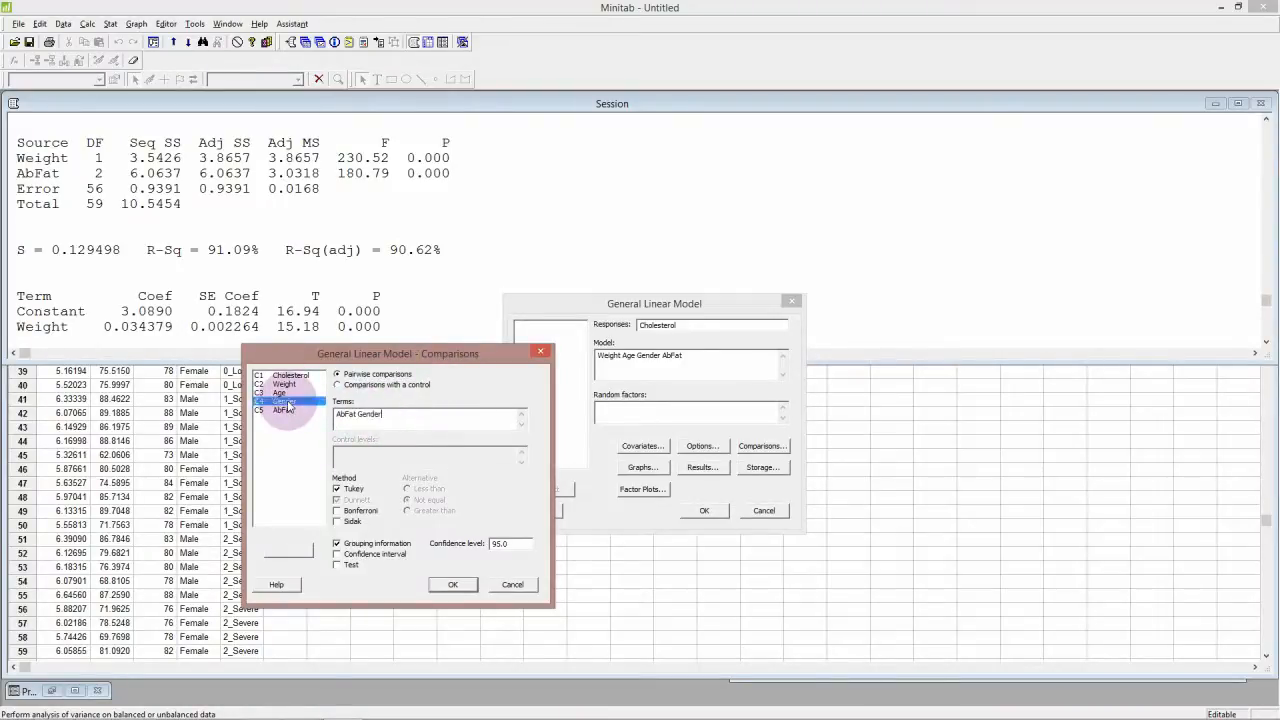
pyautogui.click(447, 586)
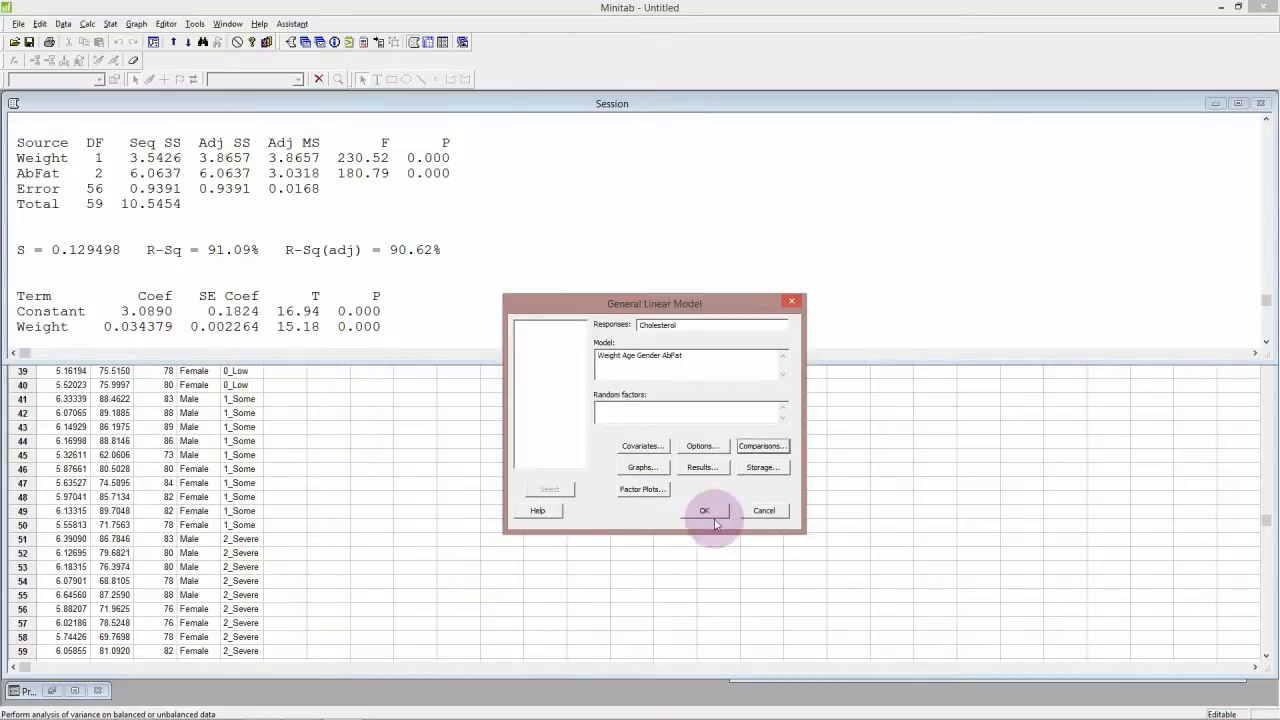
# - Request plots of the standardized residuals versus Weight and Age, keeping the four-in-one residual plots
pyautogui.click(647, 467)
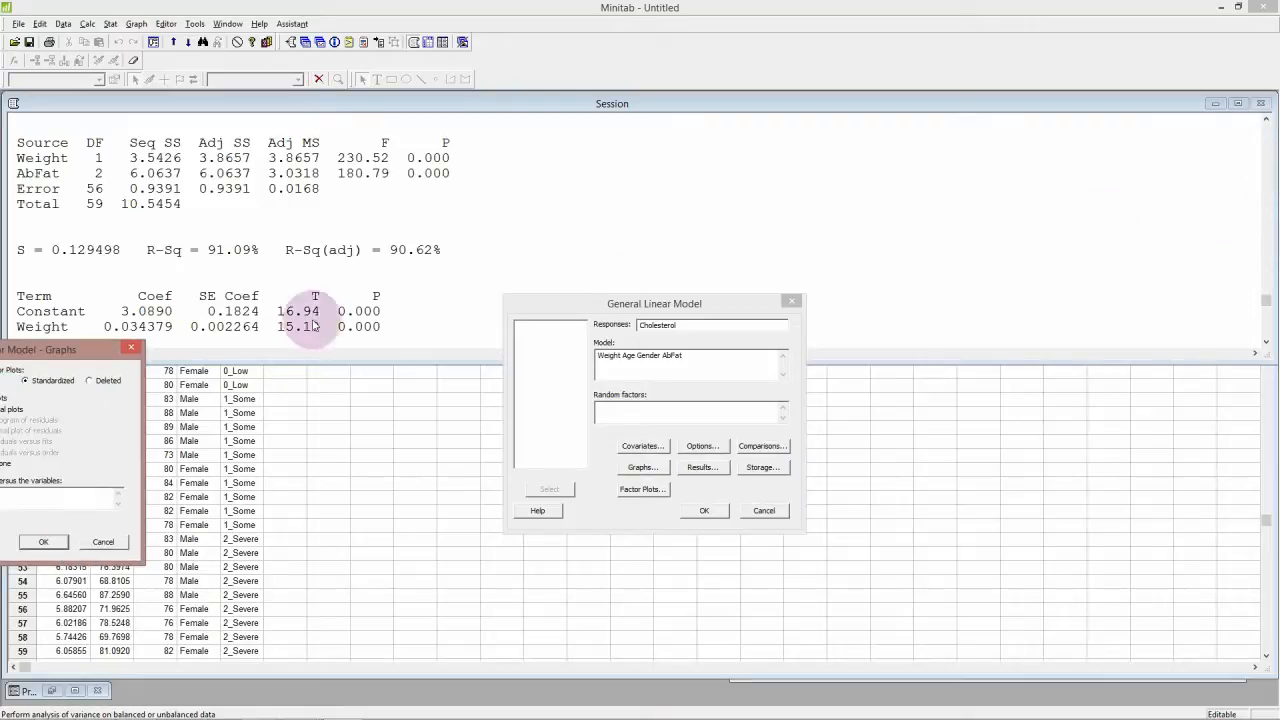
pyautogui.moveTo(60, 357); pyautogui.dragTo(893, 222)
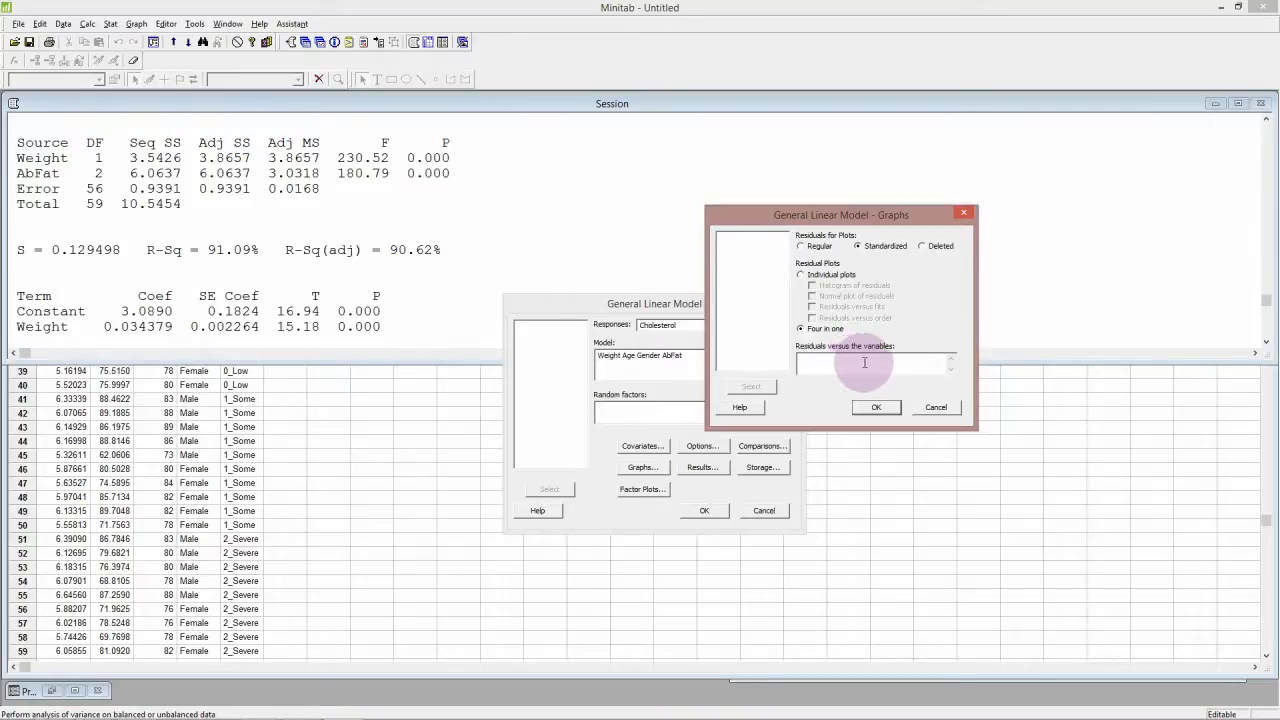
pyautogui.click(855, 363)
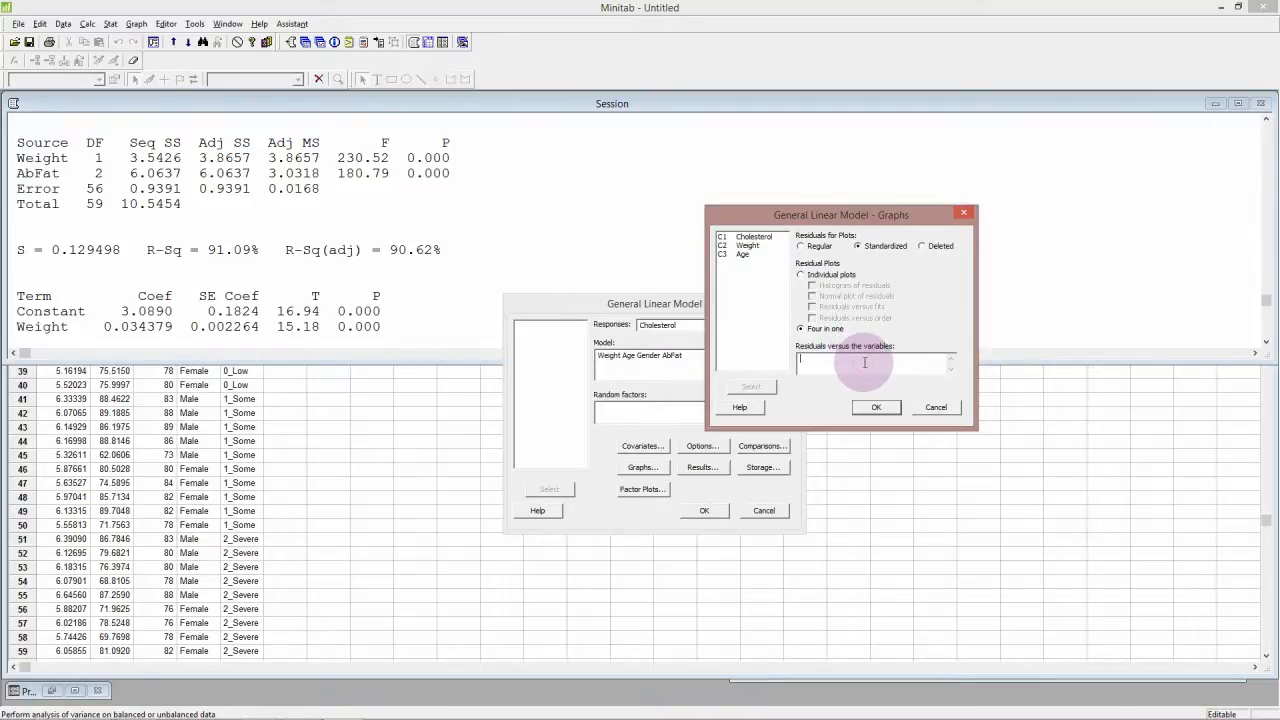
pyautogui.doubleClick(747, 246)
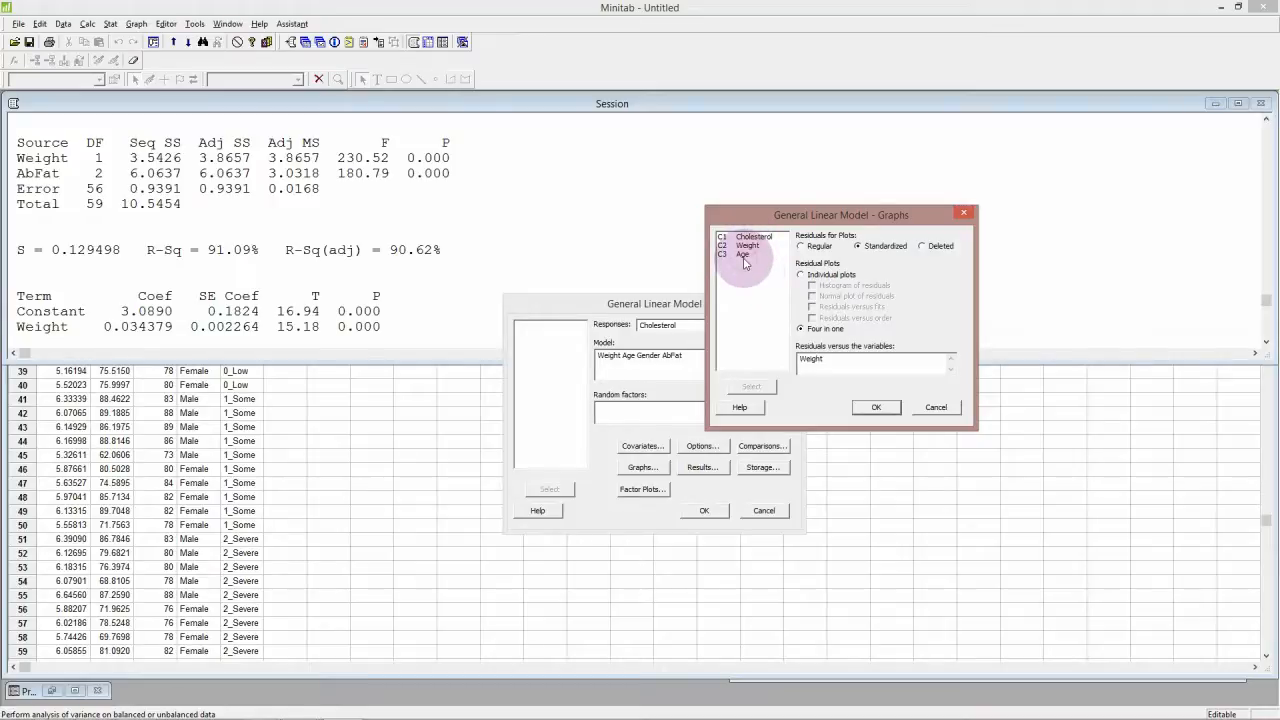
pyautogui.doubleClick(743, 256)
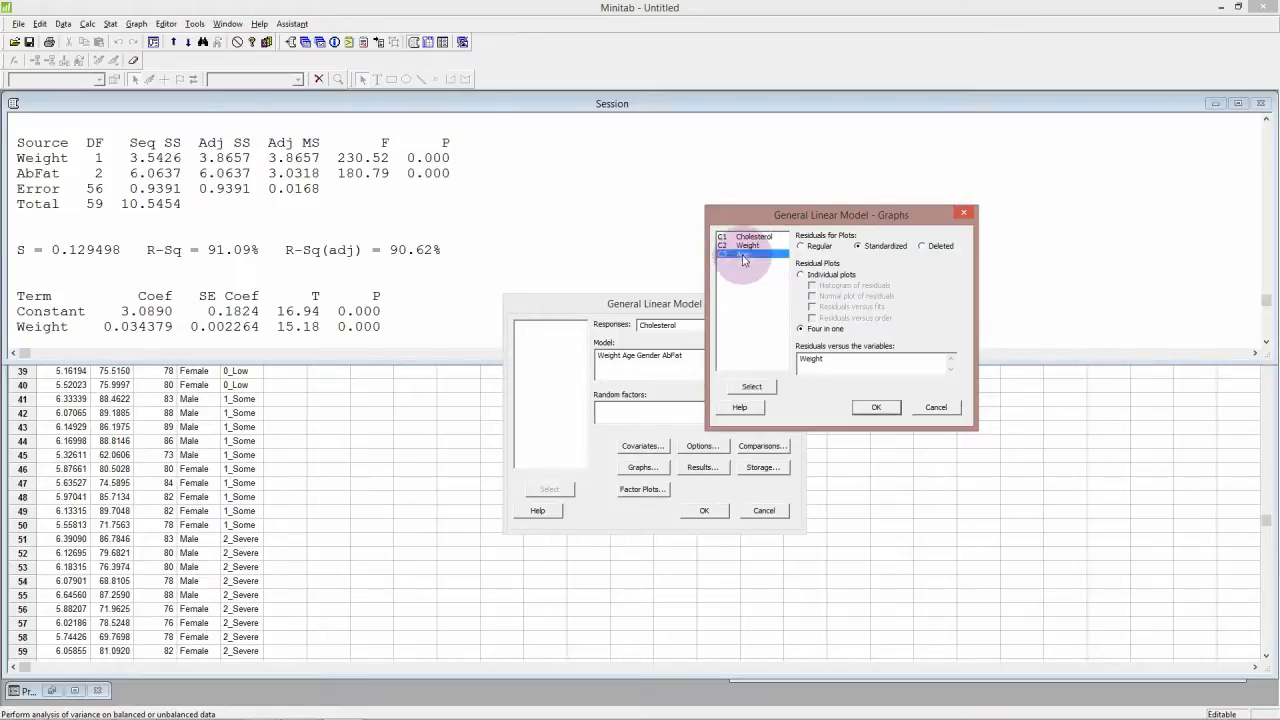
pyautogui.click(858, 406)
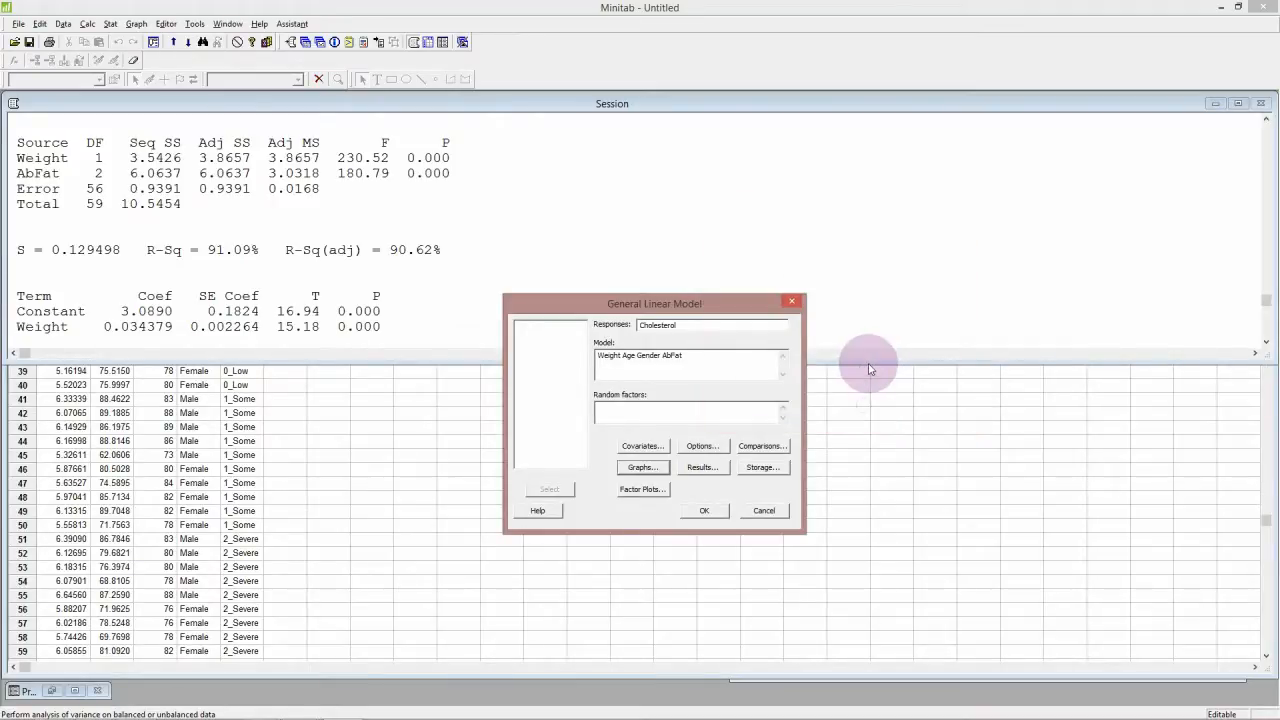
# - Add Gender to AbFat as a factor of the main effects plot in the model's factorial plots
pyautogui.click(711, 476)
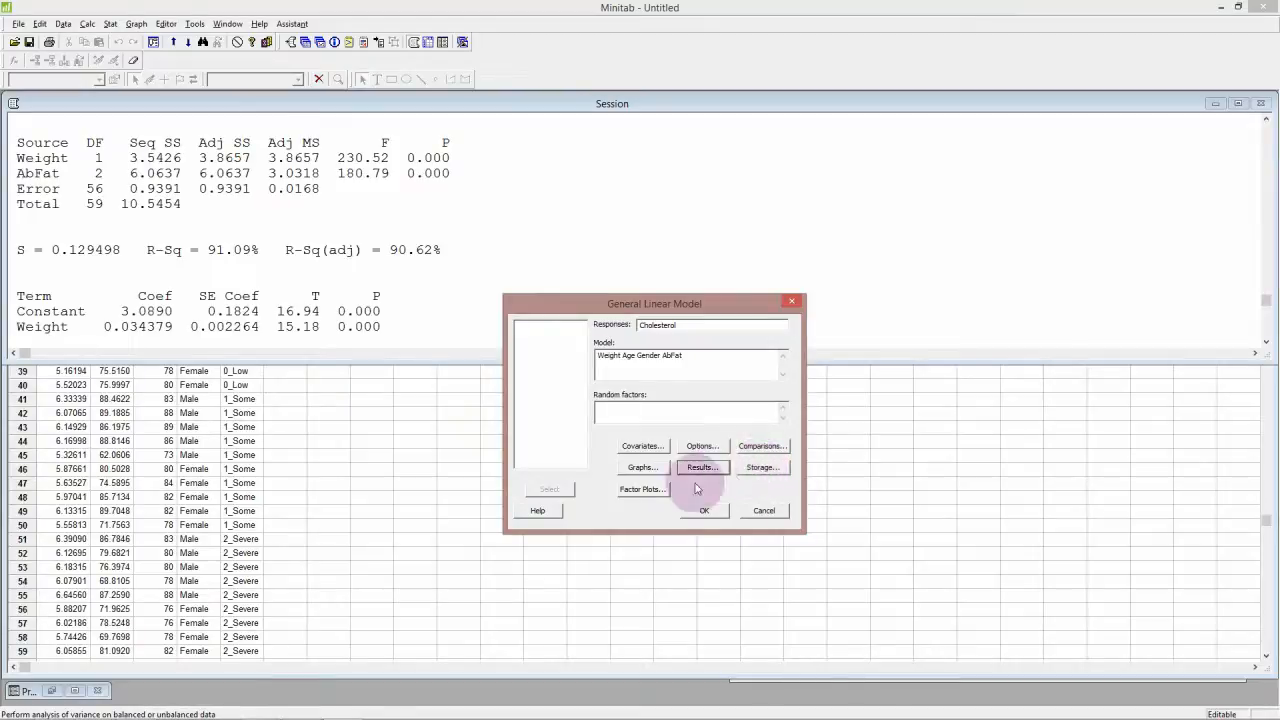
pyautogui.click(652, 493)
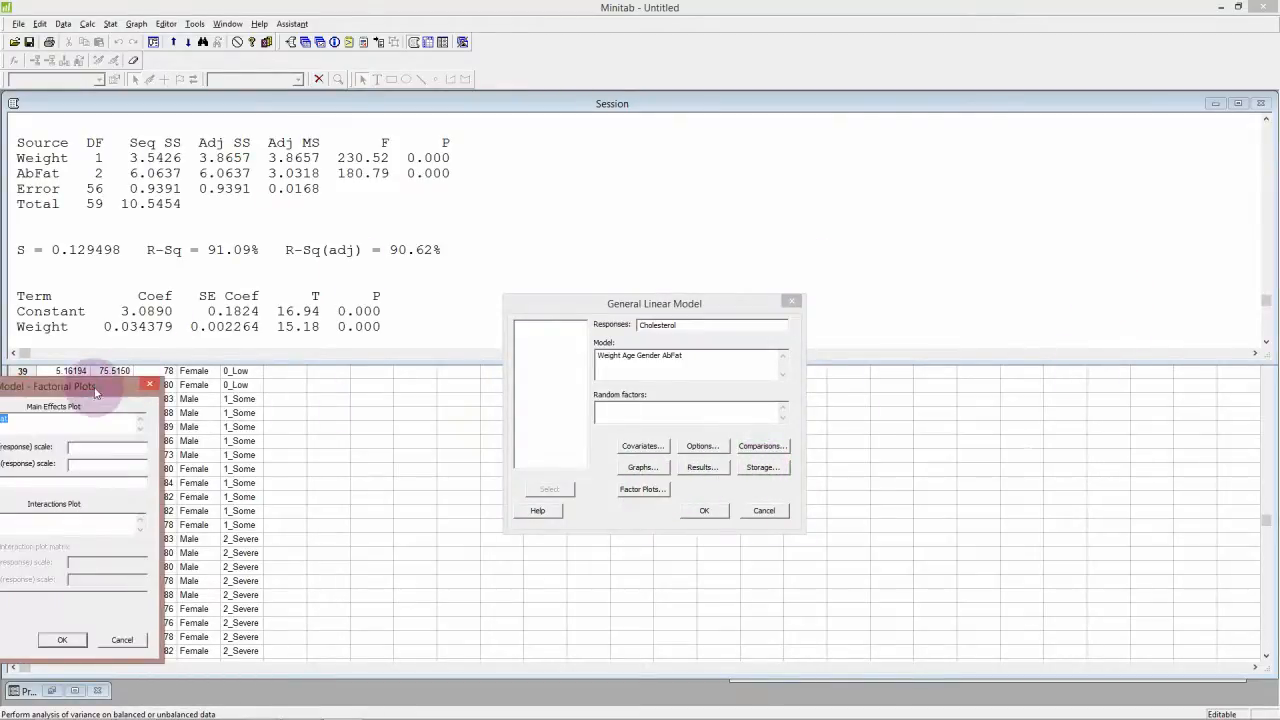
pyautogui.moveTo(96, 392); pyautogui.dragTo(744, 218)
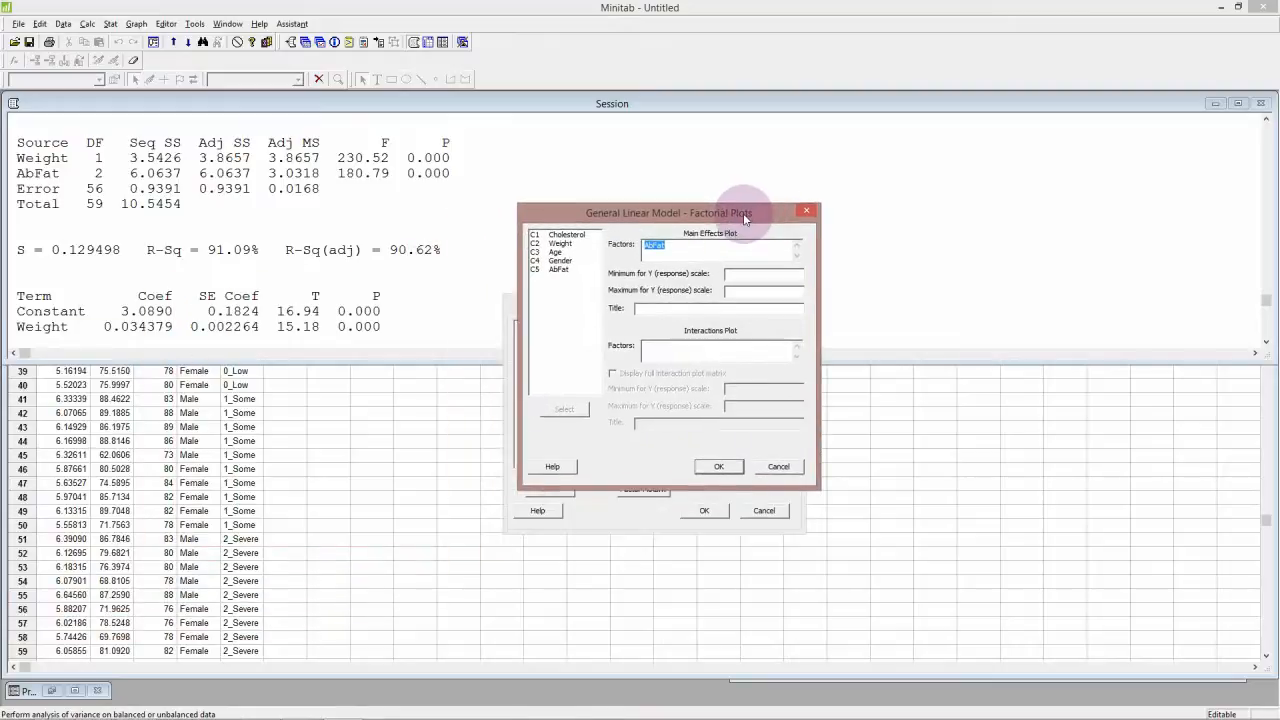
pyautogui.click(672, 245)
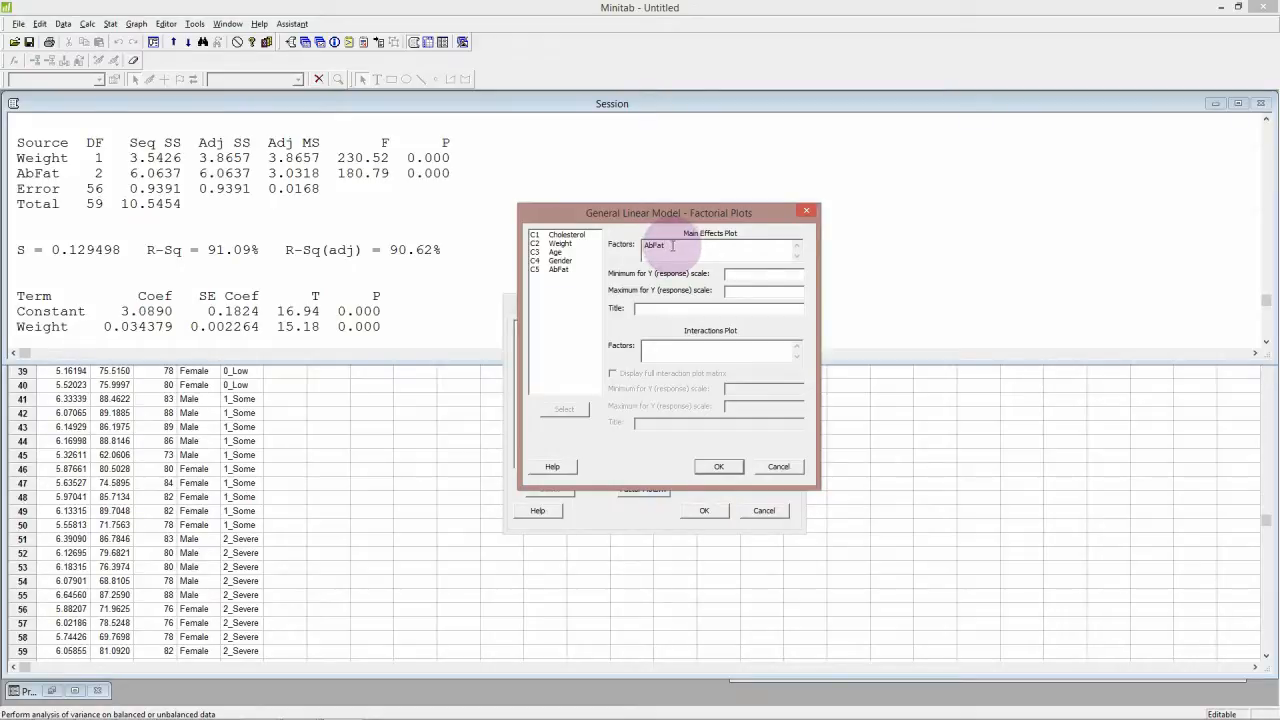
pyautogui.doubleClick(559, 260)
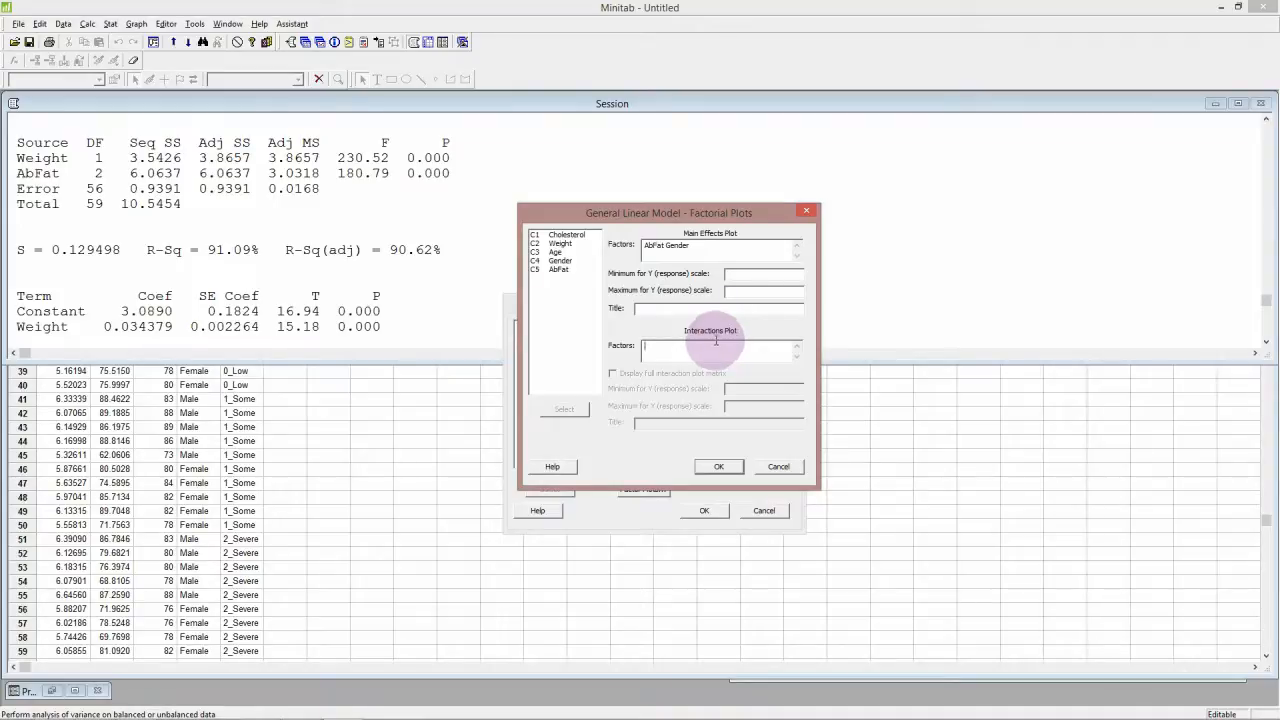
pyautogui.click(704, 246)
# - Request an interactions plot with the factors Gender and AbFat, and accept the factorial plot settings
pyautogui.click(693, 347)
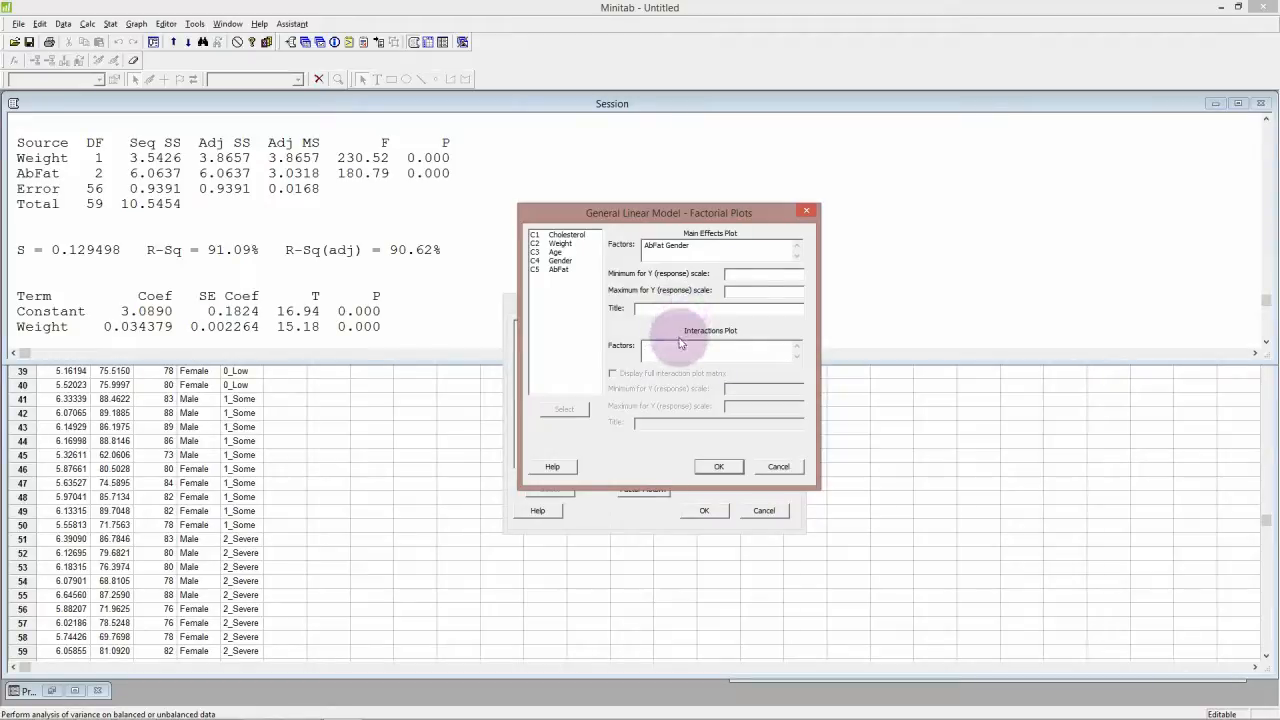
pyautogui.doubleClick(560, 260)
pyautogui.doubleClick(560, 270)
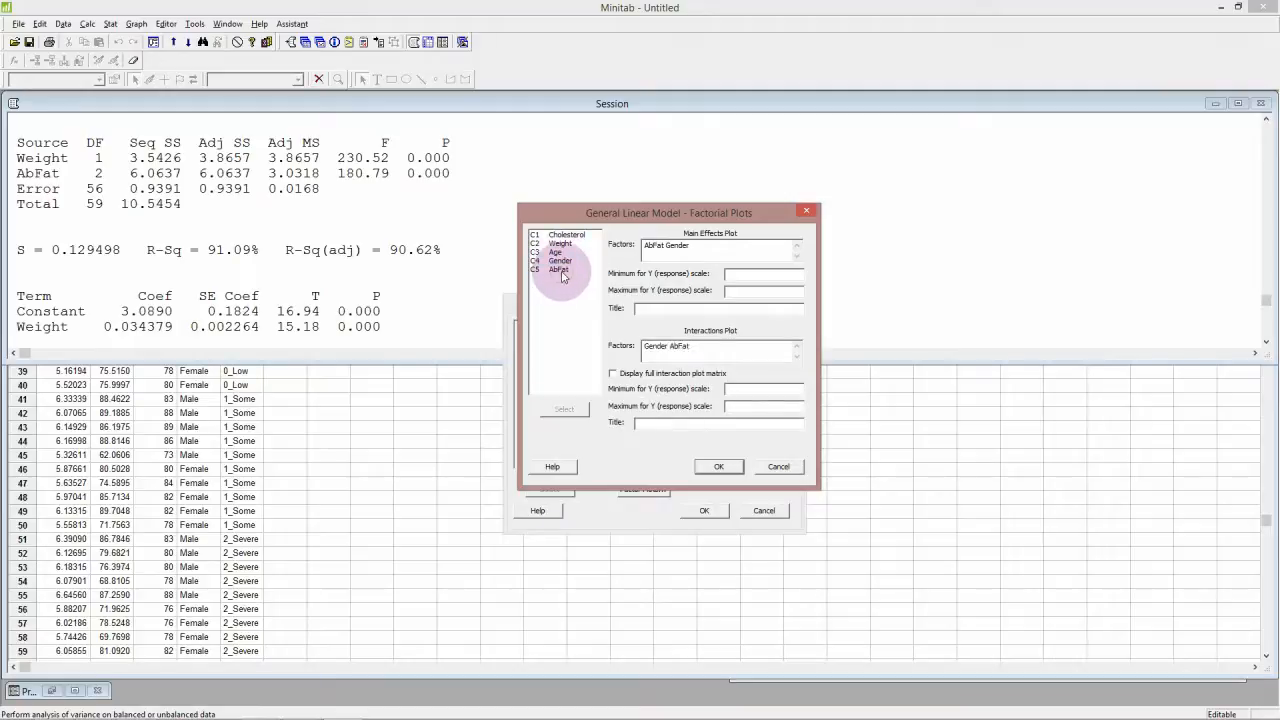
pyautogui.click(645, 310)
pyautogui.click(716, 466)
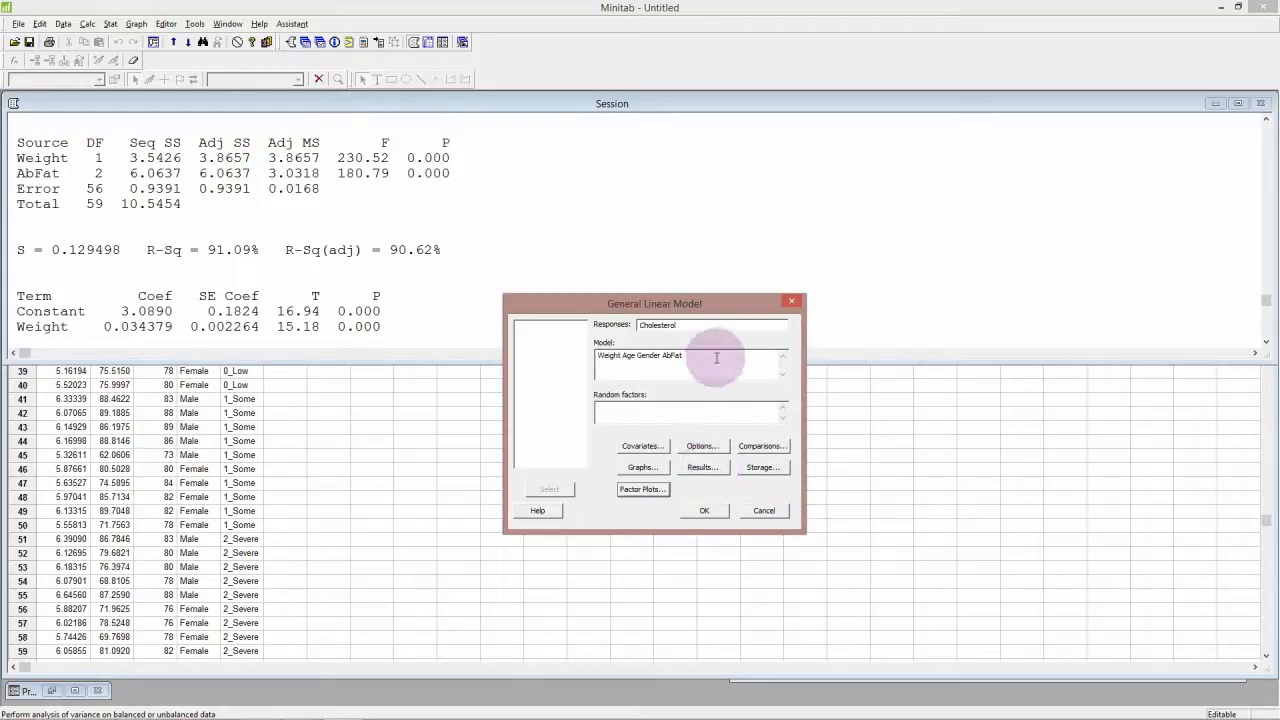
# - Add the Gender*AbFat interaction as a further model term and run the general linear model
pyautogui.click(717, 357)
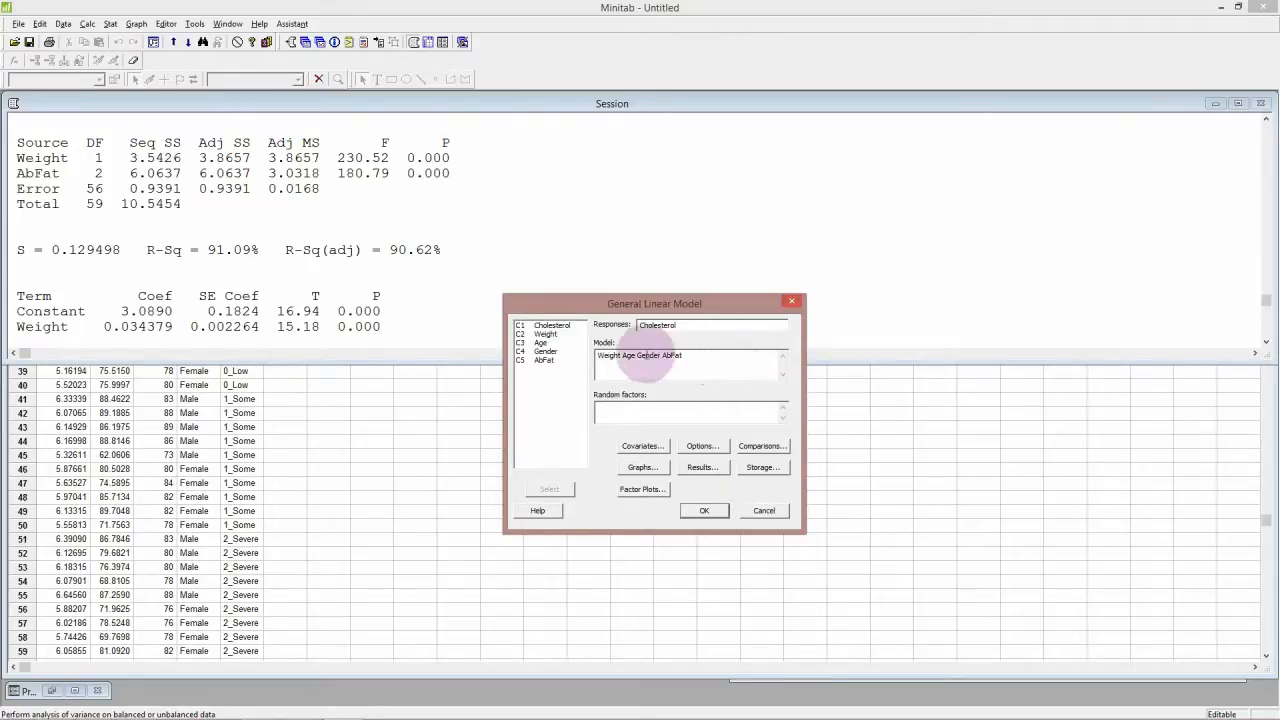
pyautogui.doubleClick(546, 352)
pyautogui.write('*')
pyautogui.doubleClick(542, 362)
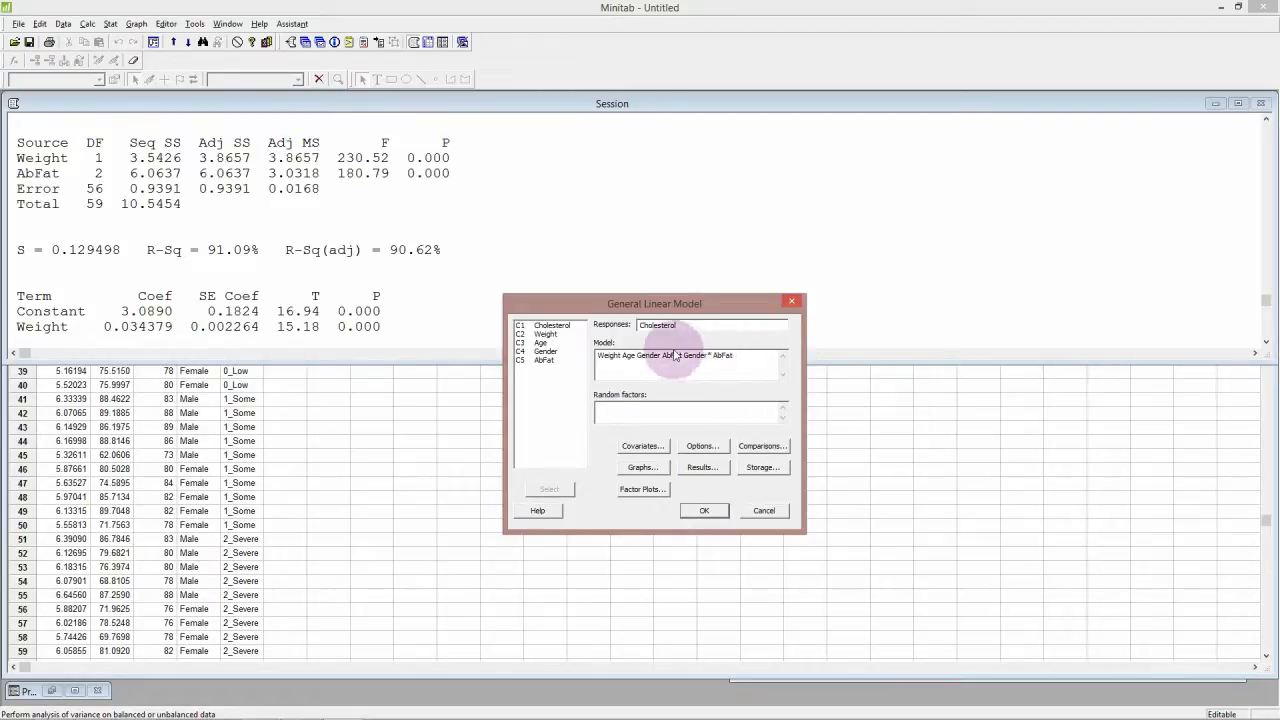
pyautogui.moveTo(684, 355); pyautogui.dragTo(734, 355)
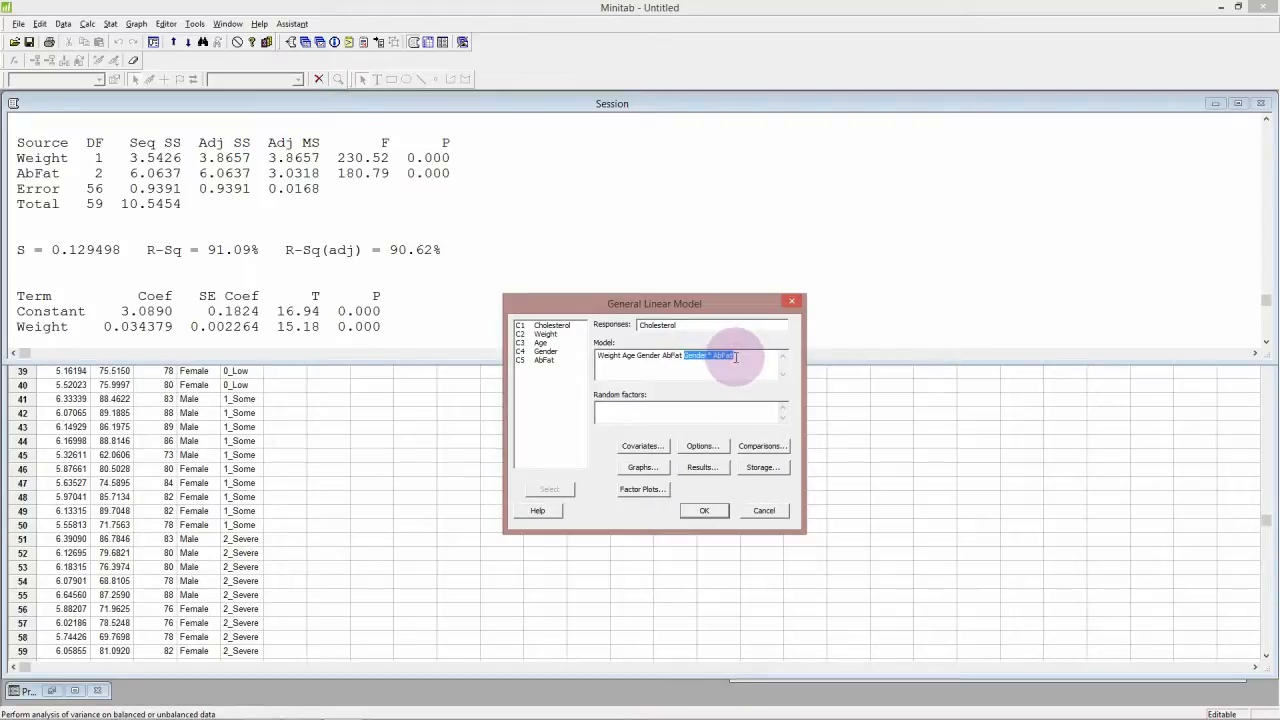
pyautogui.click(740, 361)
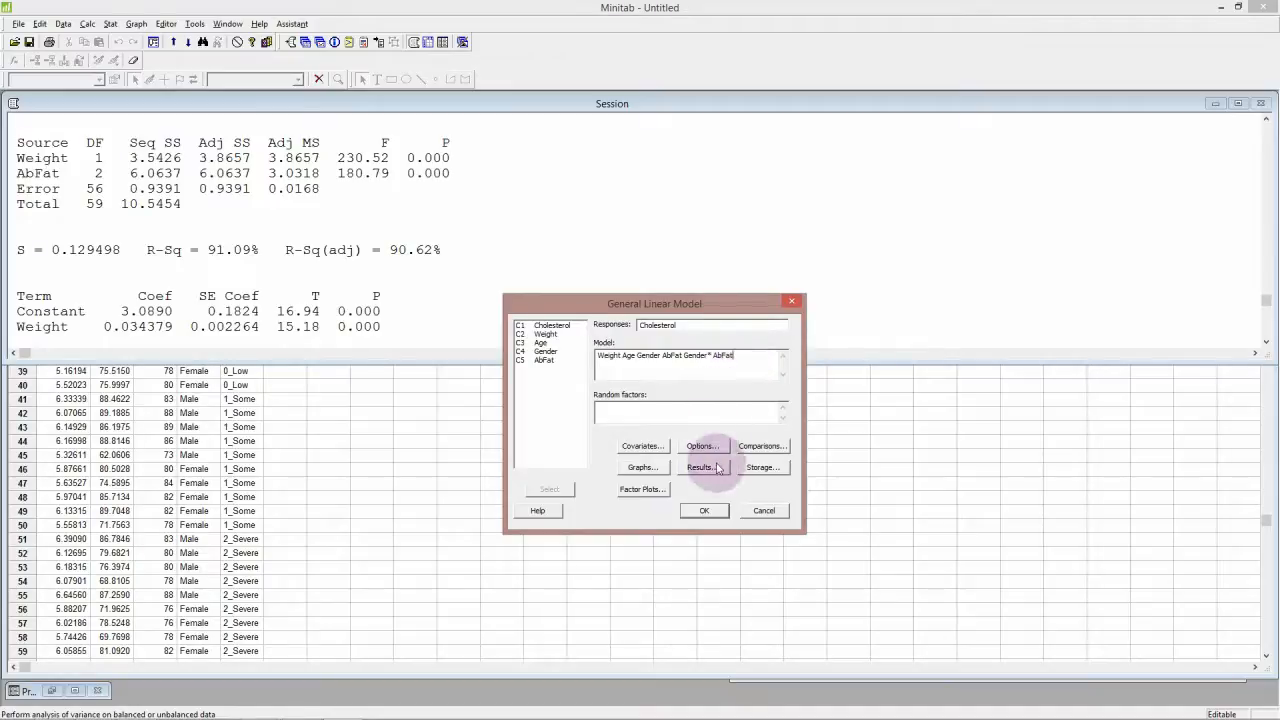
pyautogui.click(712, 508)
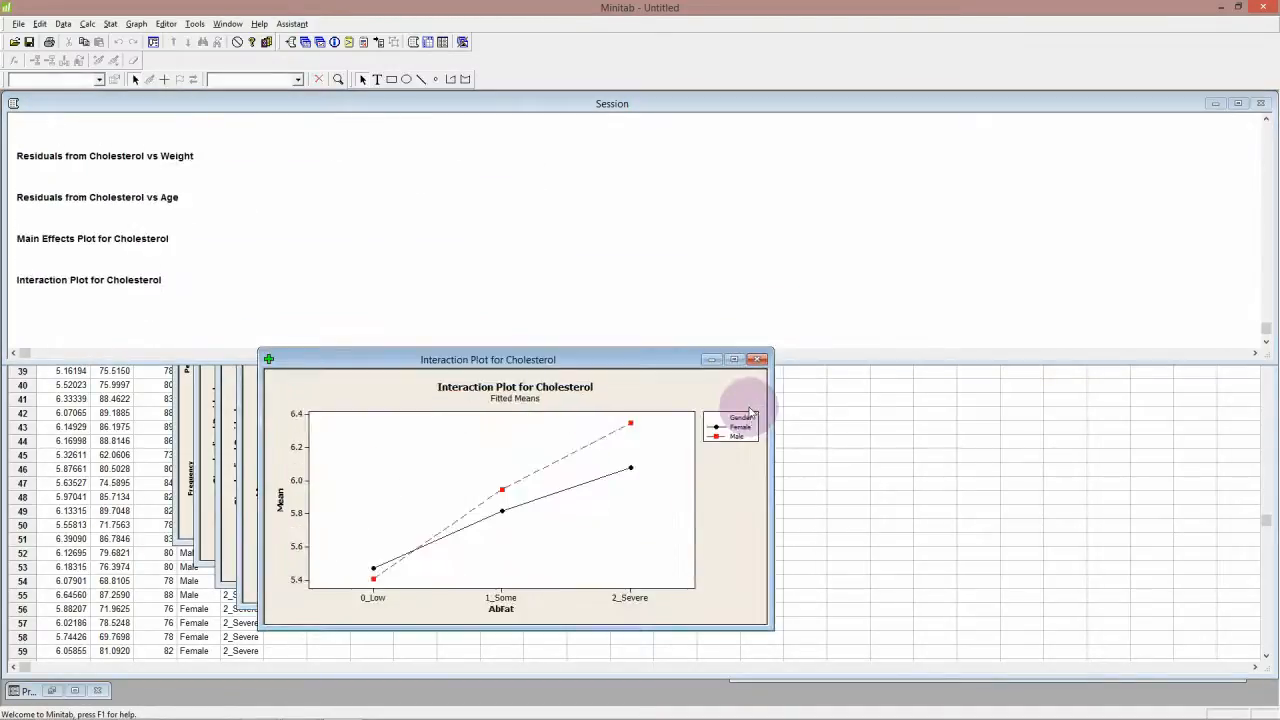
# - Enlarge the Session output and highlight the heading of the new general linear model of Cholesterol versus Gender, AbFat
pyautogui.click(812, 300)
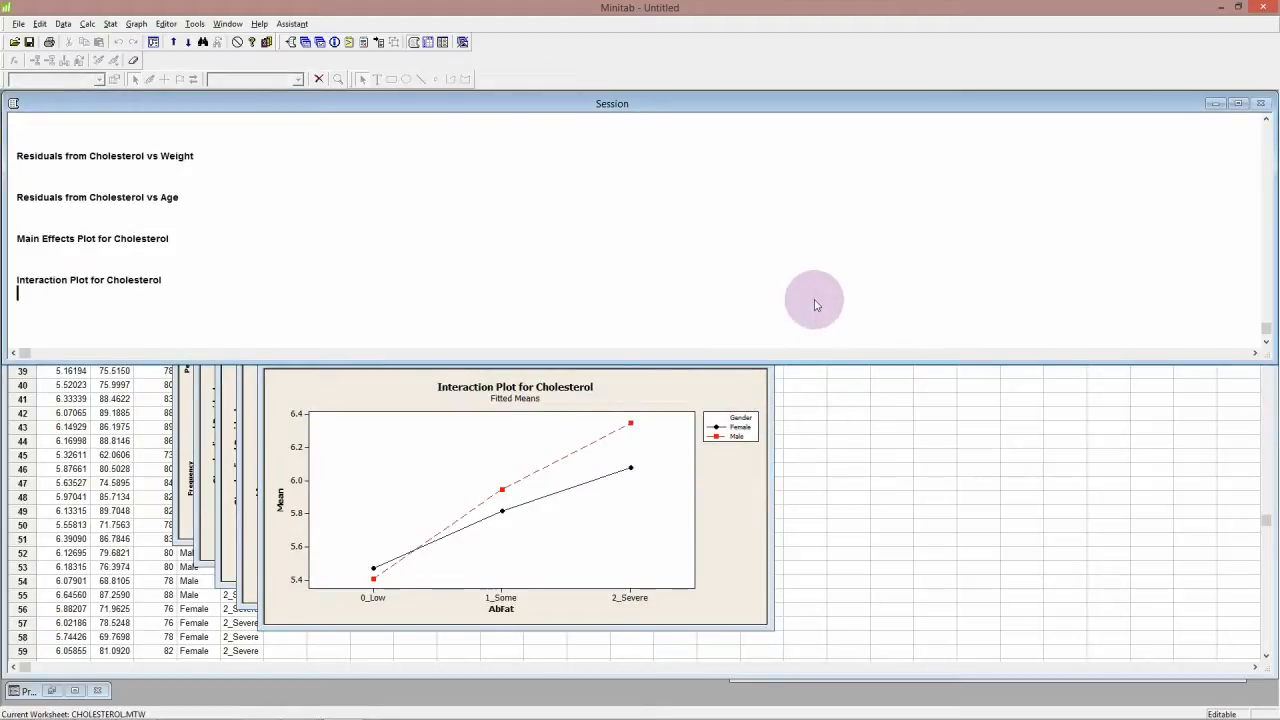
pyautogui.moveTo(861, 353); pyautogui.dragTo(837, 606)
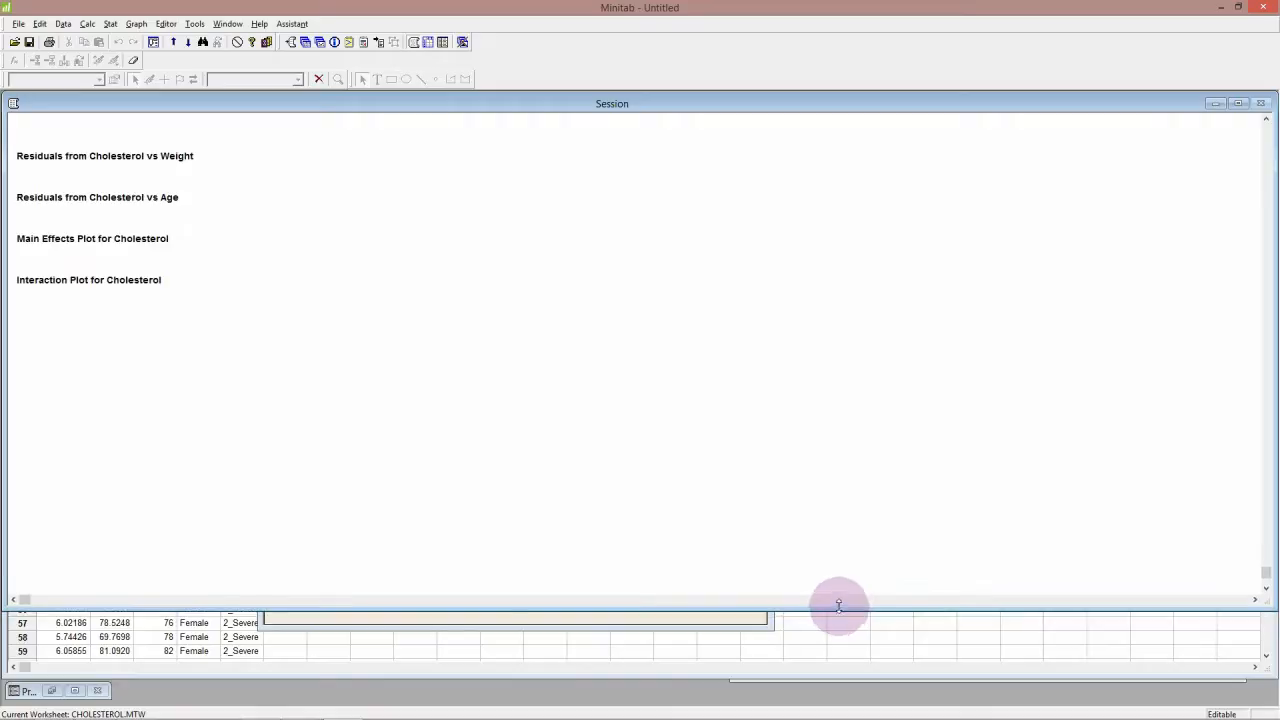
pyautogui.scroll(9, 609, 398)
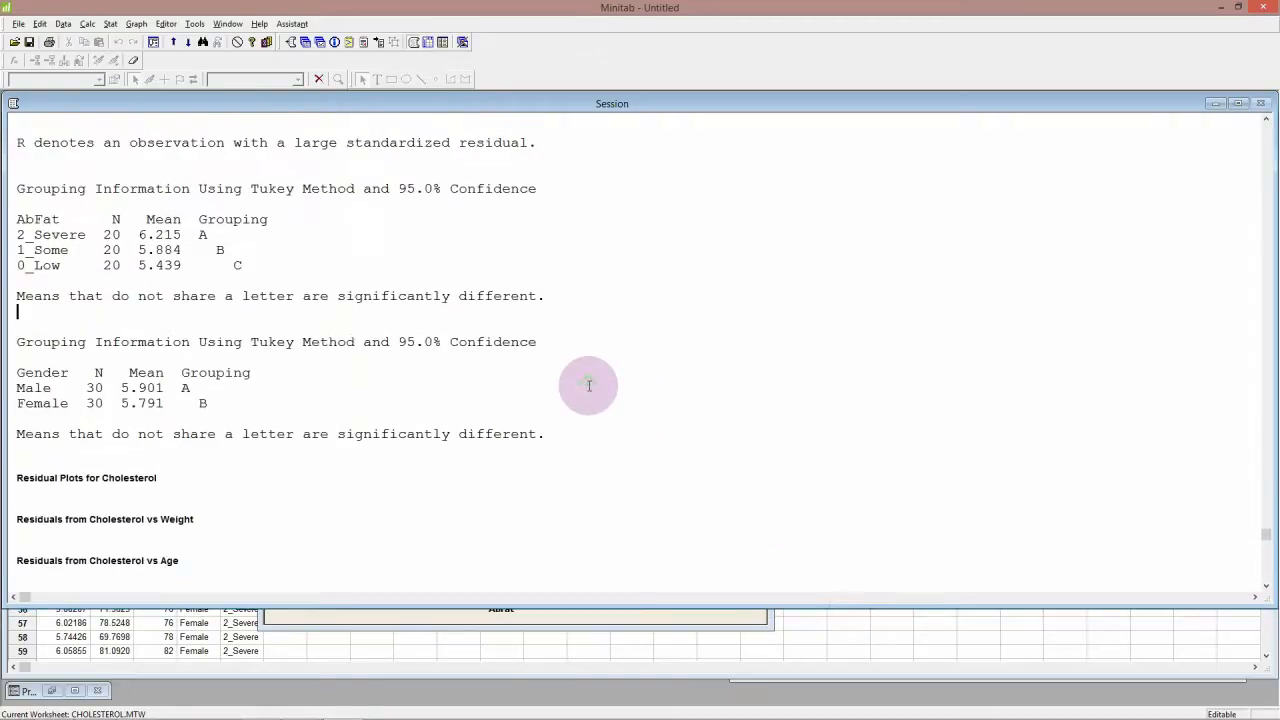
pyautogui.scroll(10, 589, 385)
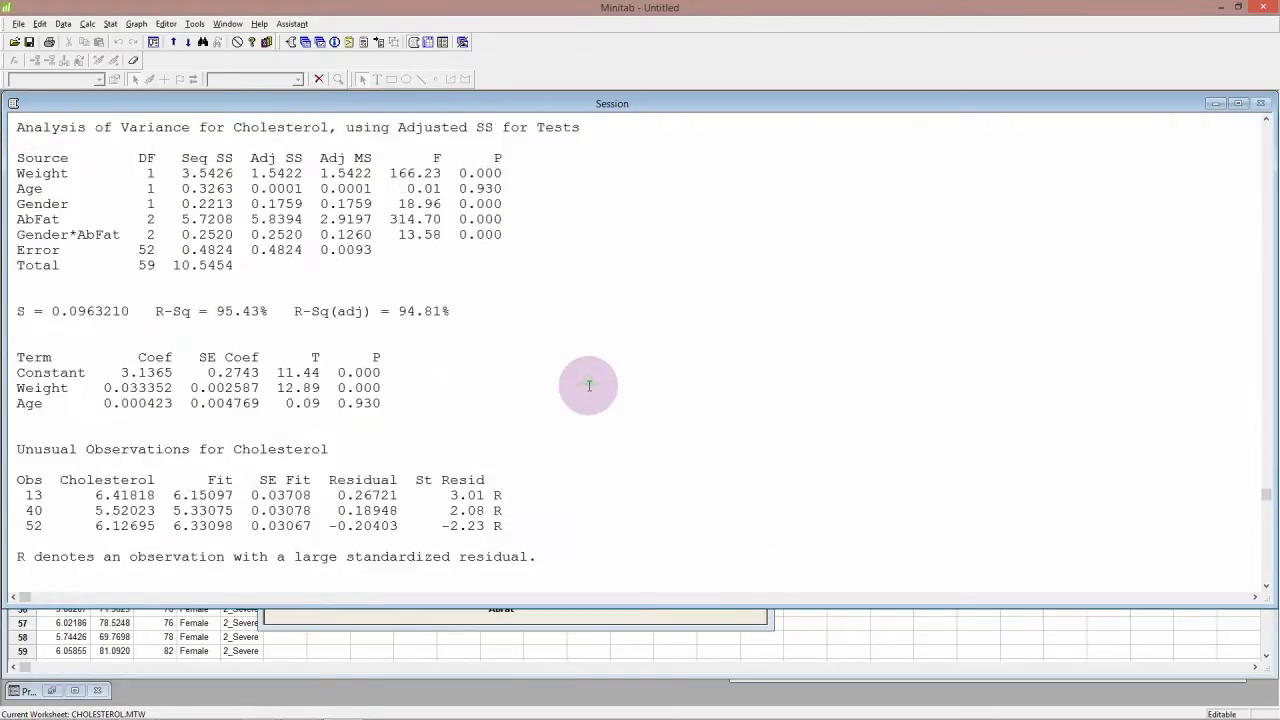
pyautogui.scroll(2, 589, 384)
pyautogui.scroll(1, 586, 383)
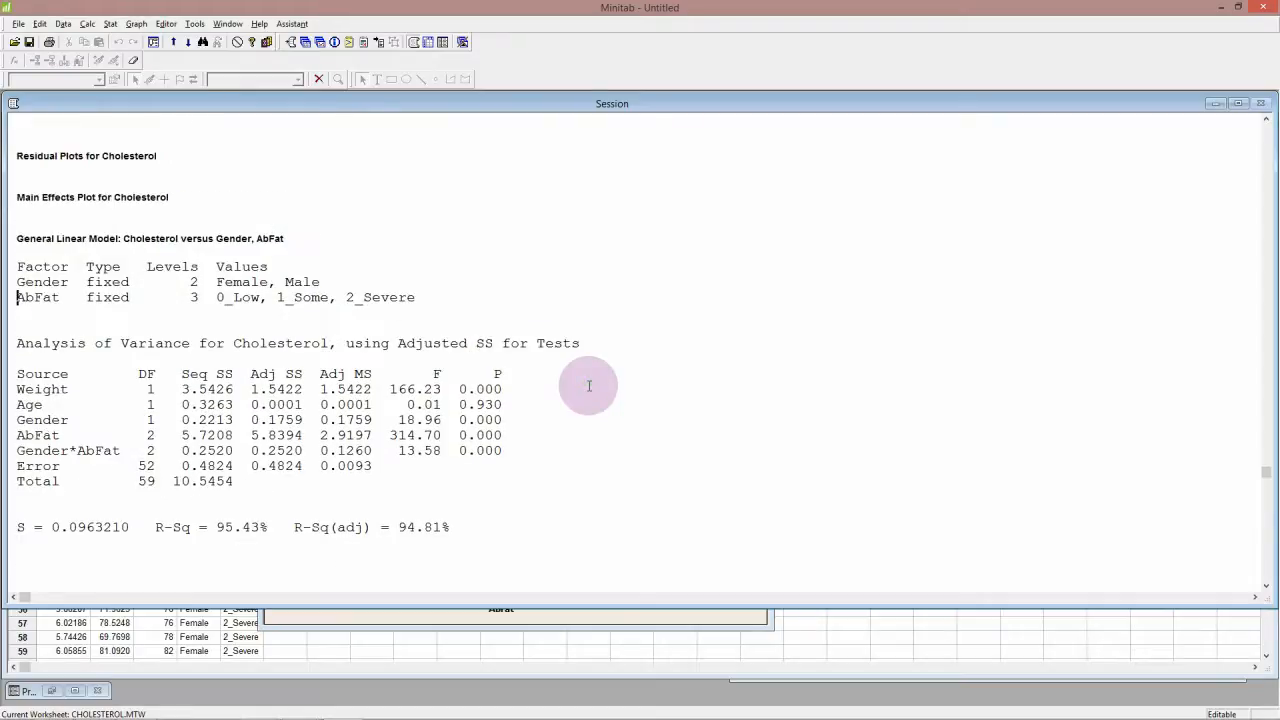
pyautogui.moveTo(287, 238); pyautogui.dragTo(259, 238)
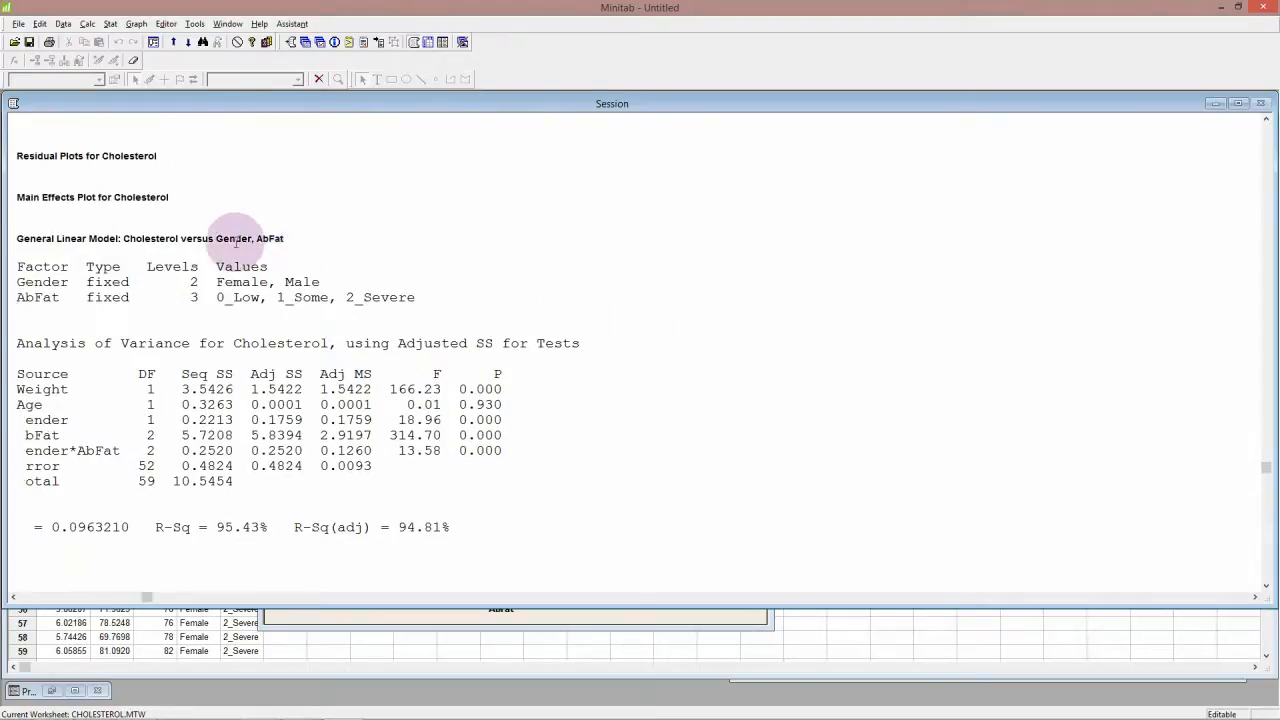
pyautogui.moveTo(25, 222); pyautogui.dragTo(14, 238)
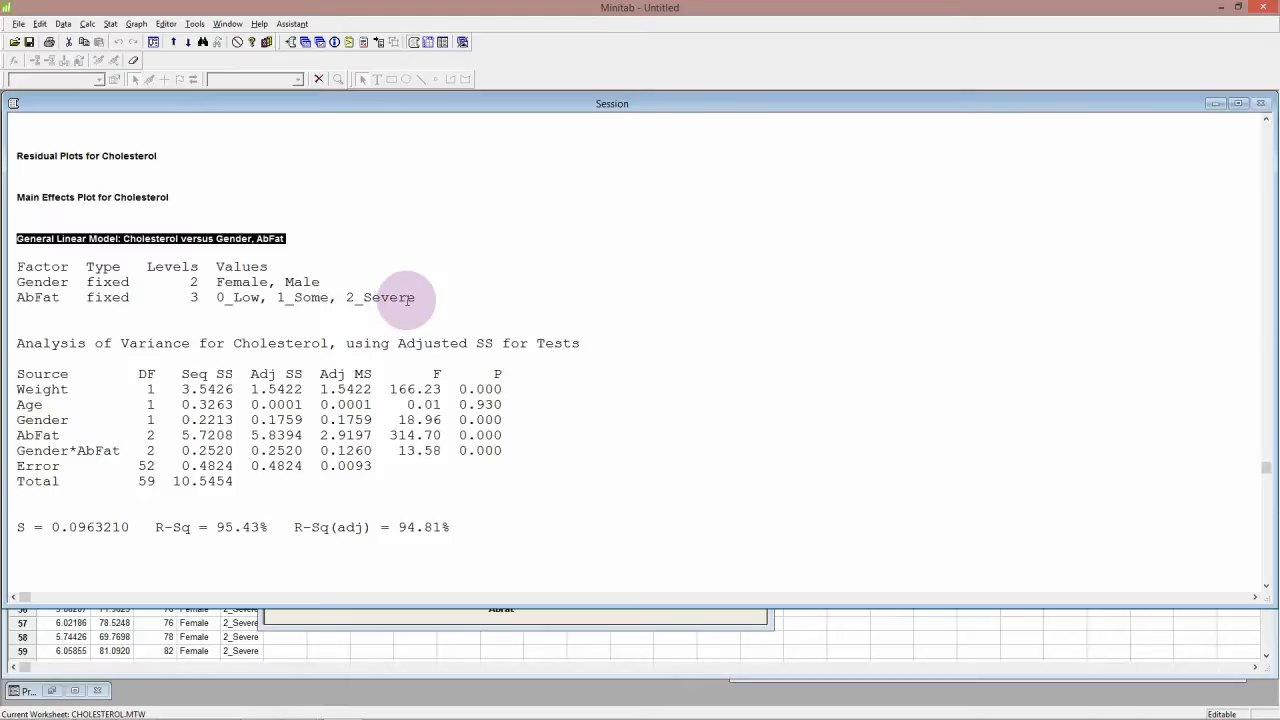
# - Examine the Weight, Age, Gender and Gender*AbFat rows of the Analysis of Variance table and the adjusted R-squared, highlighting each
pyautogui.click(511, 392)
pyautogui.moveTo(512, 394); pyautogui.dragTo(18, 390)
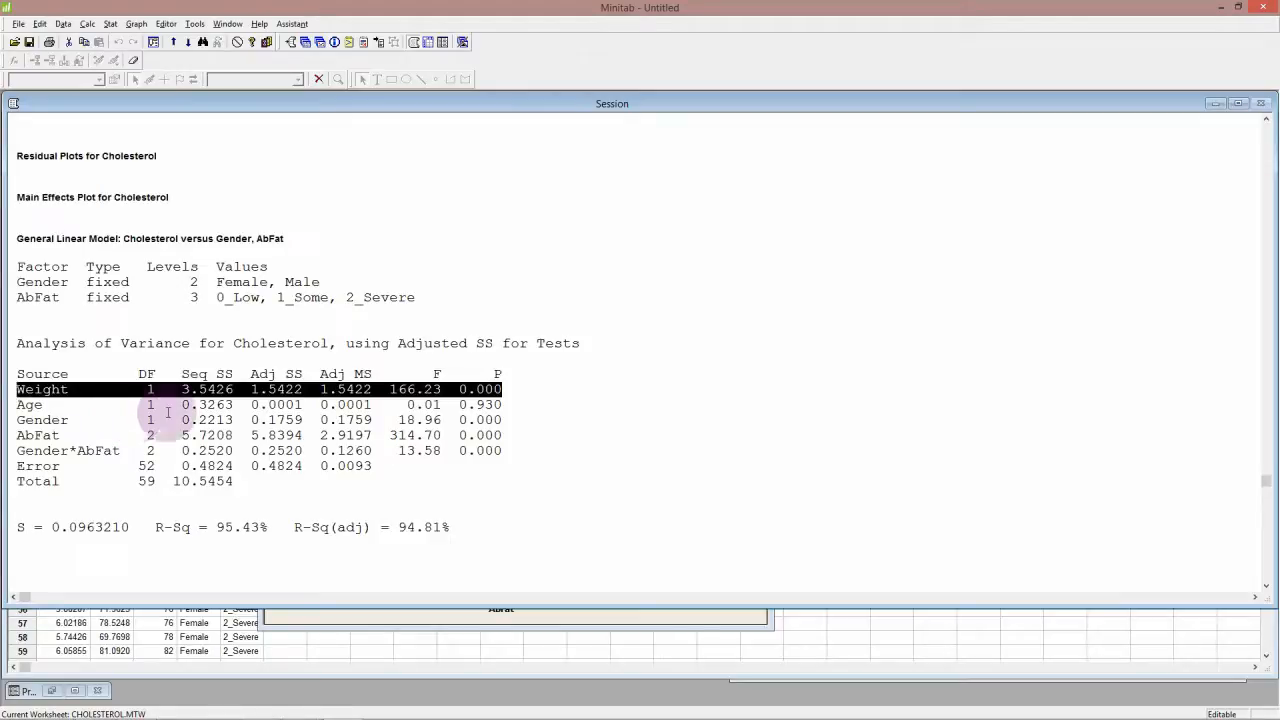
pyautogui.click(506, 404)
pyautogui.moveTo(506, 404); pyautogui.dragTo(16, 404)
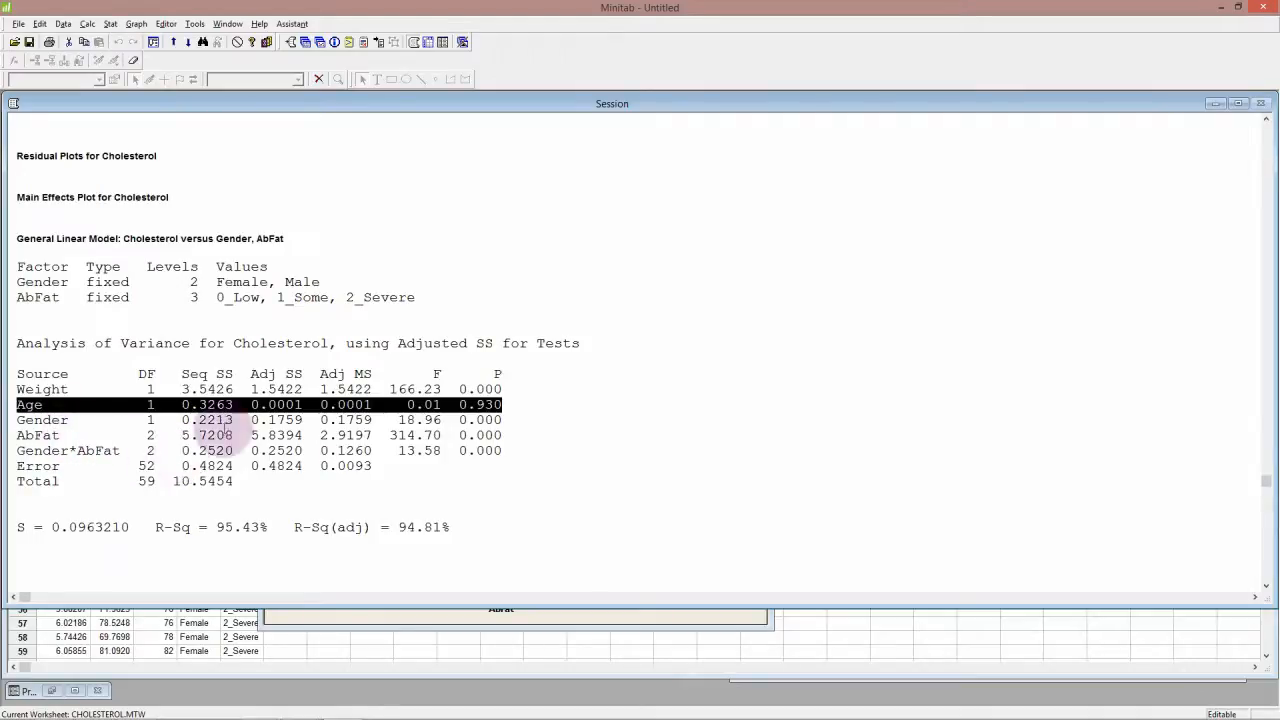
pyautogui.click(506, 420)
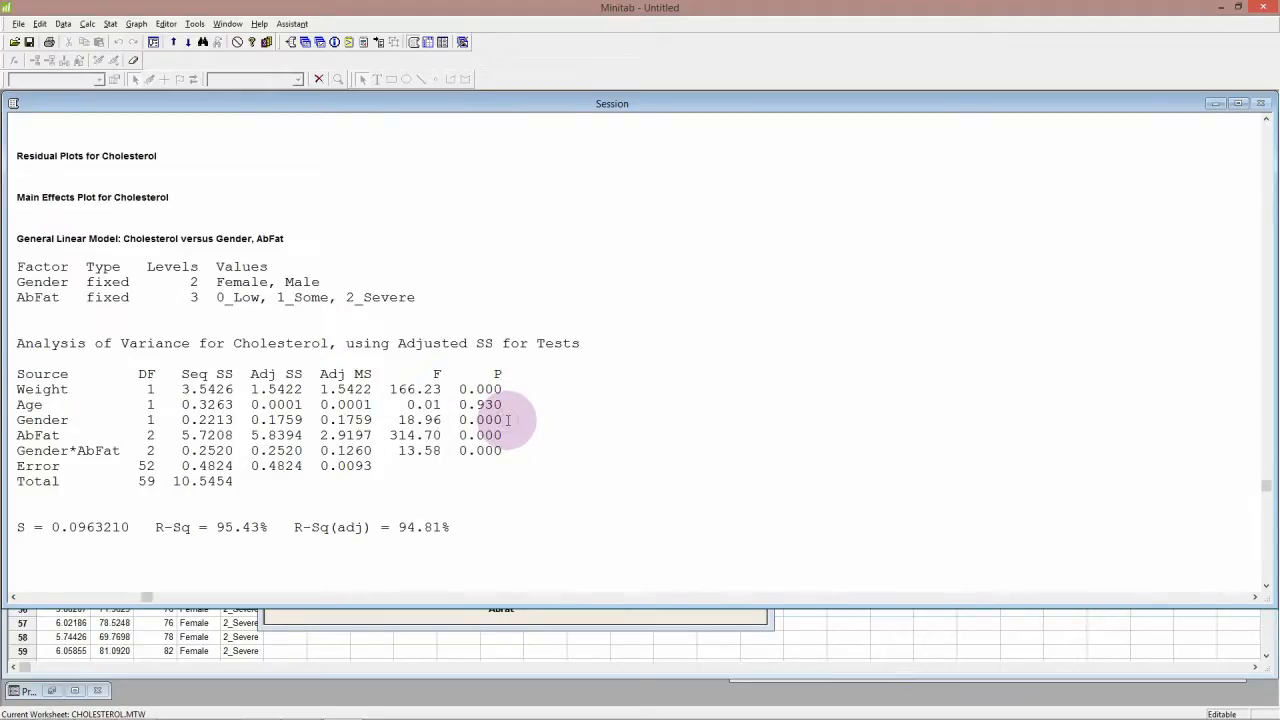
pyautogui.moveTo(506, 420); pyautogui.dragTo(18, 420)
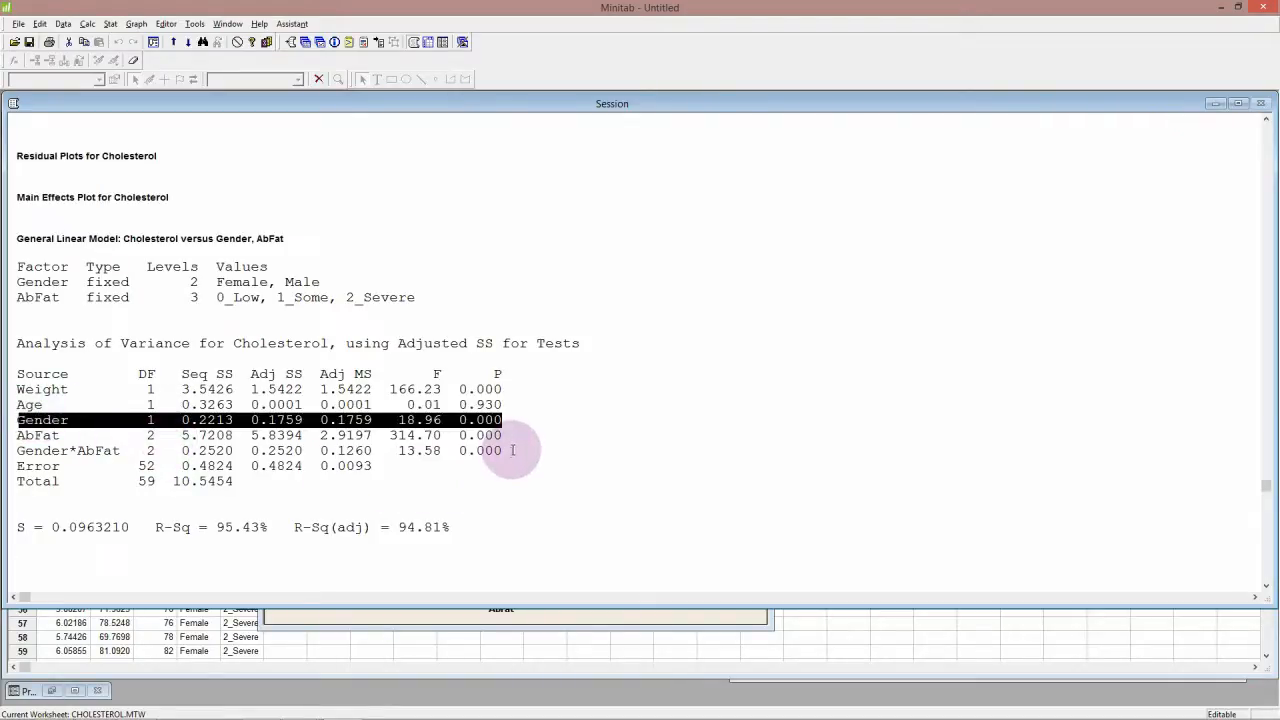
pyautogui.moveTo(503, 450); pyautogui.dragTo(390, 450)
pyautogui.moveTo(107, 452); pyautogui.dragTo(14, 452)
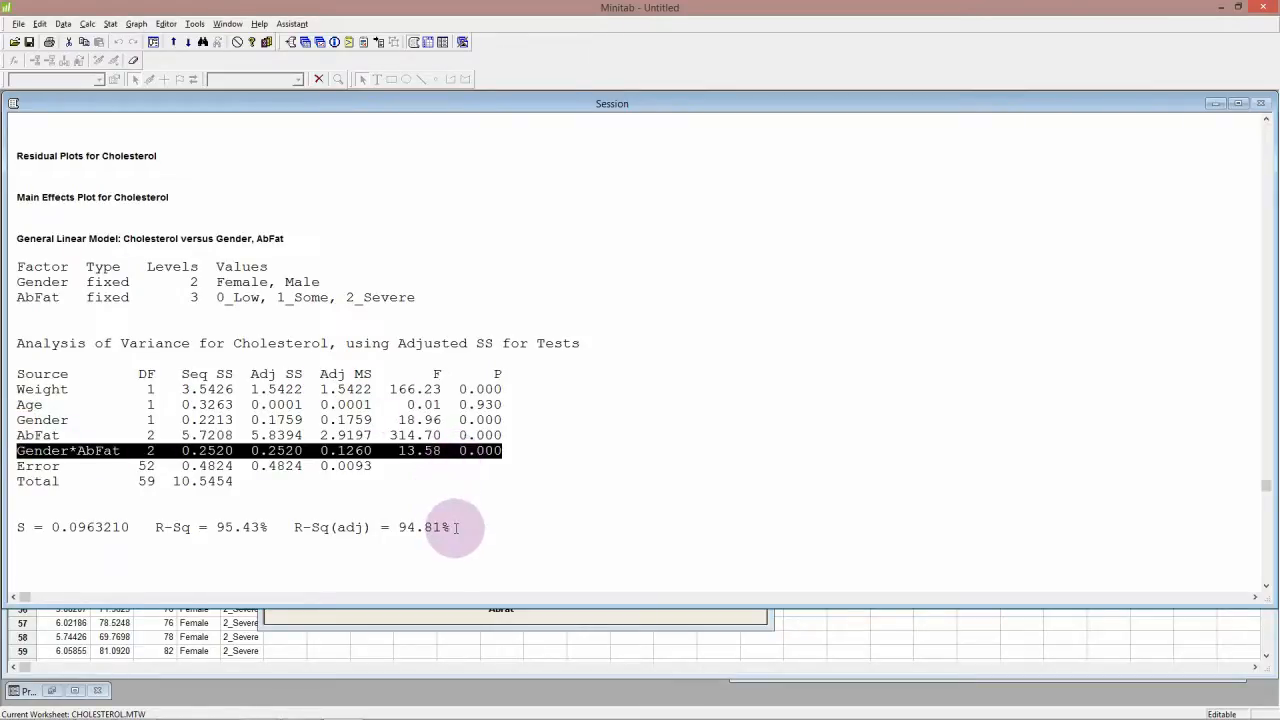
pyautogui.click(427, 527)
pyautogui.moveTo(427, 527); pyautogui.dragTo(294, 530)
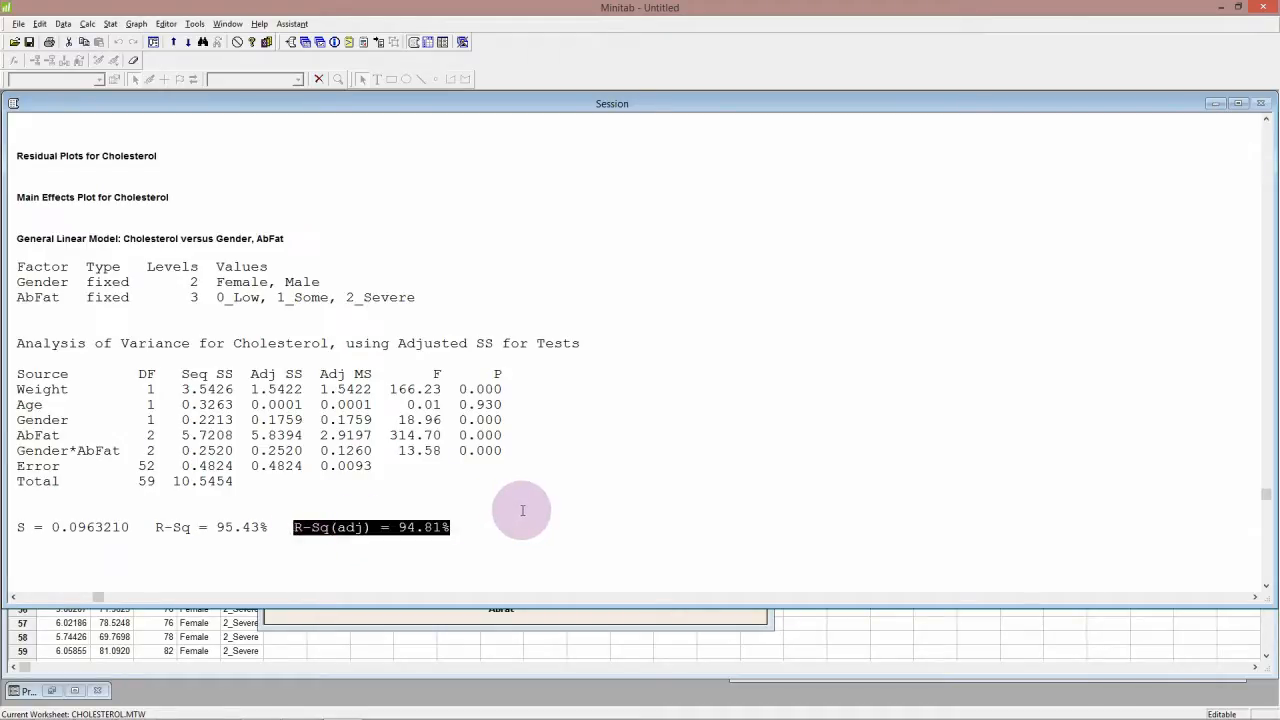
# - Review the model's coefficients, unusual observations and Tukey grouping information for AbFat and Gender in the Session output
pyautogui.scroll(-6, 515, 510)
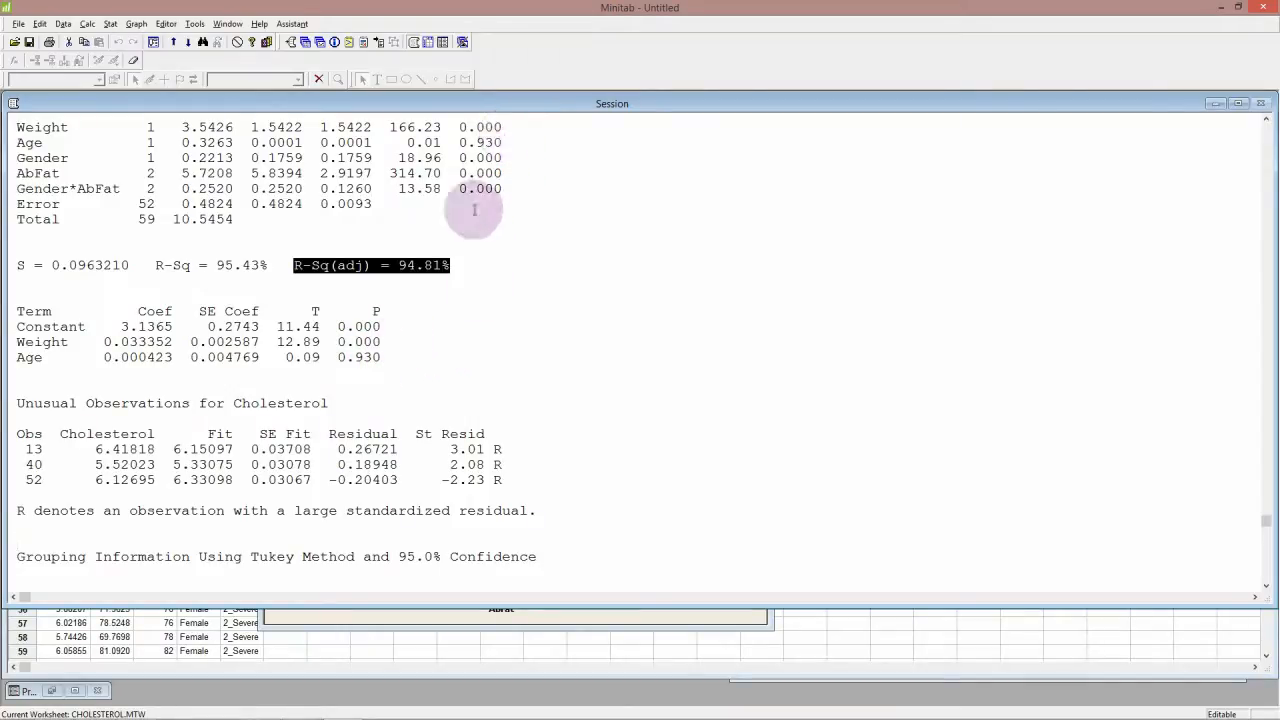
pyautogui.scroll(-4, 477, 371)
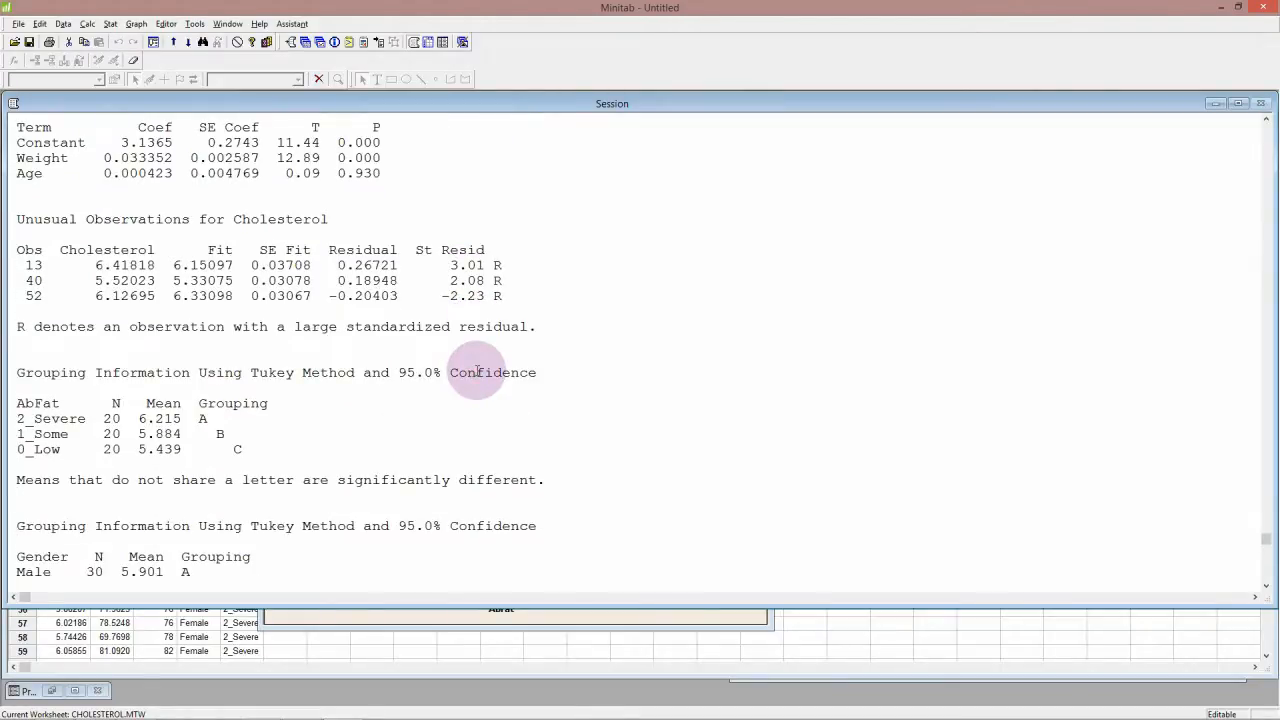
pyautogui.scroll(1, 477, 371)
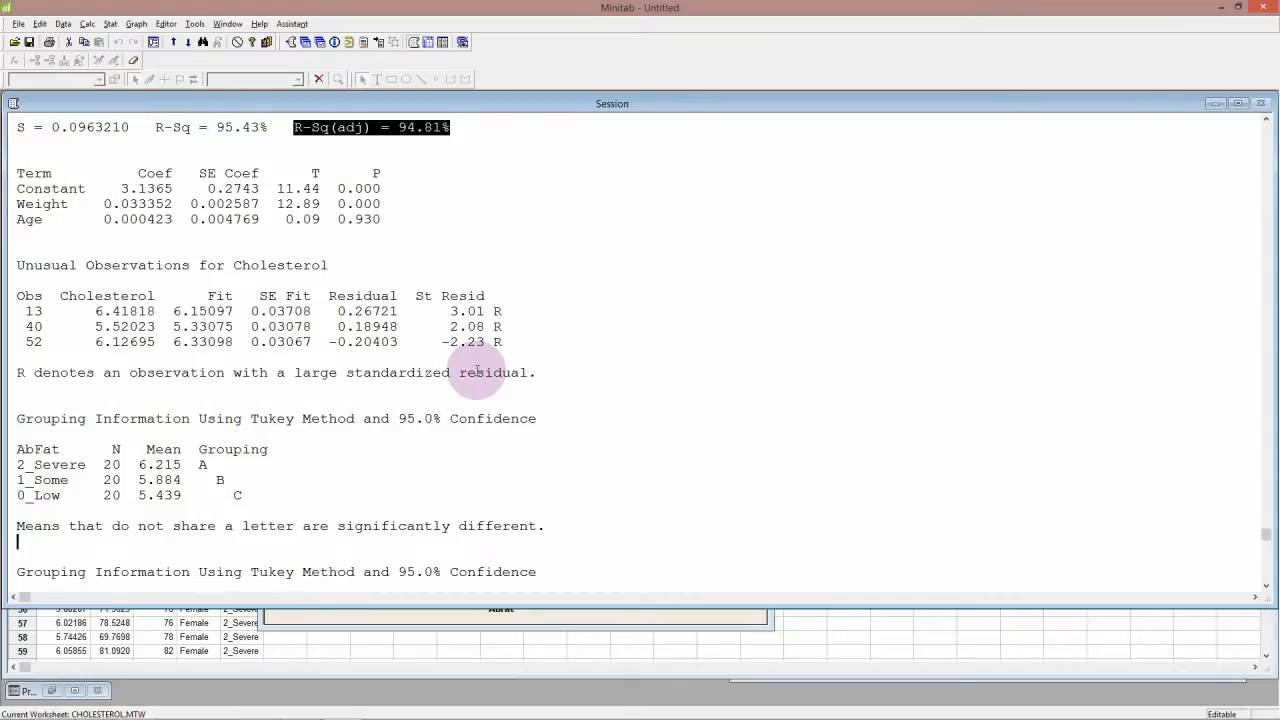
pyautogui.scroll(4, 477, 371)
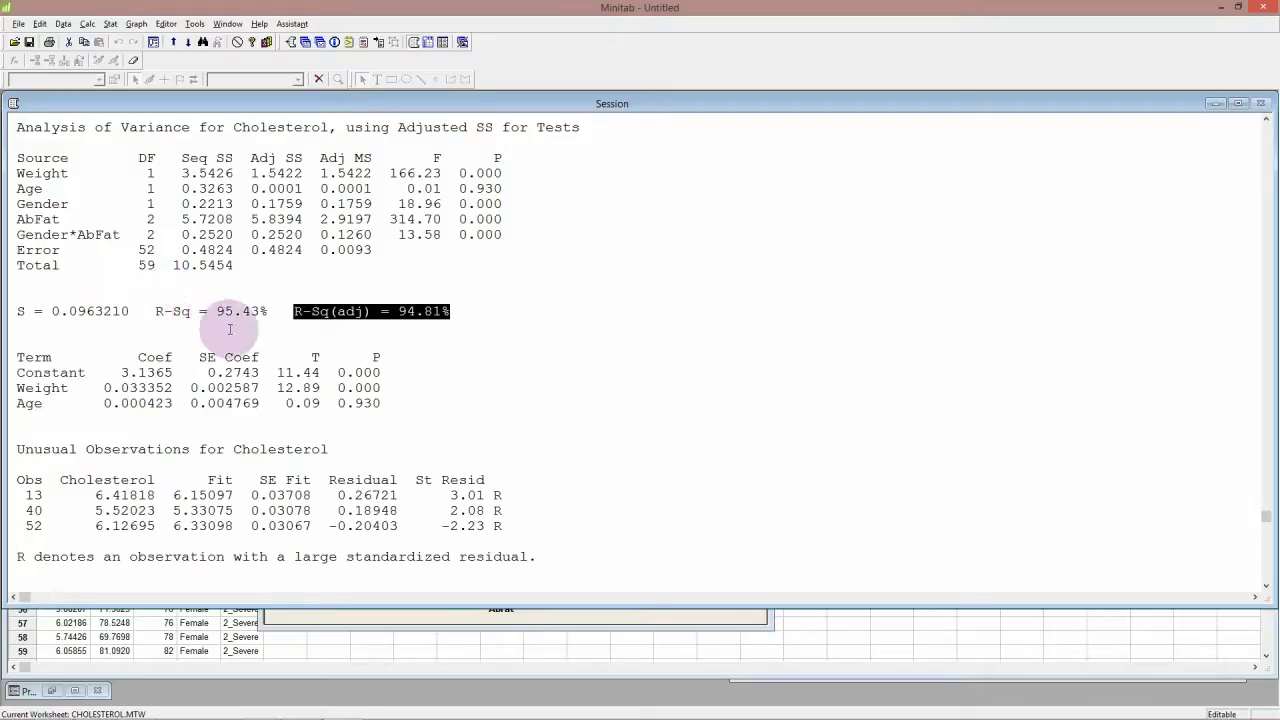
pyautogui.scroll(-3, 380, 447)
pyautogui.scroll(-2, 380, 447)
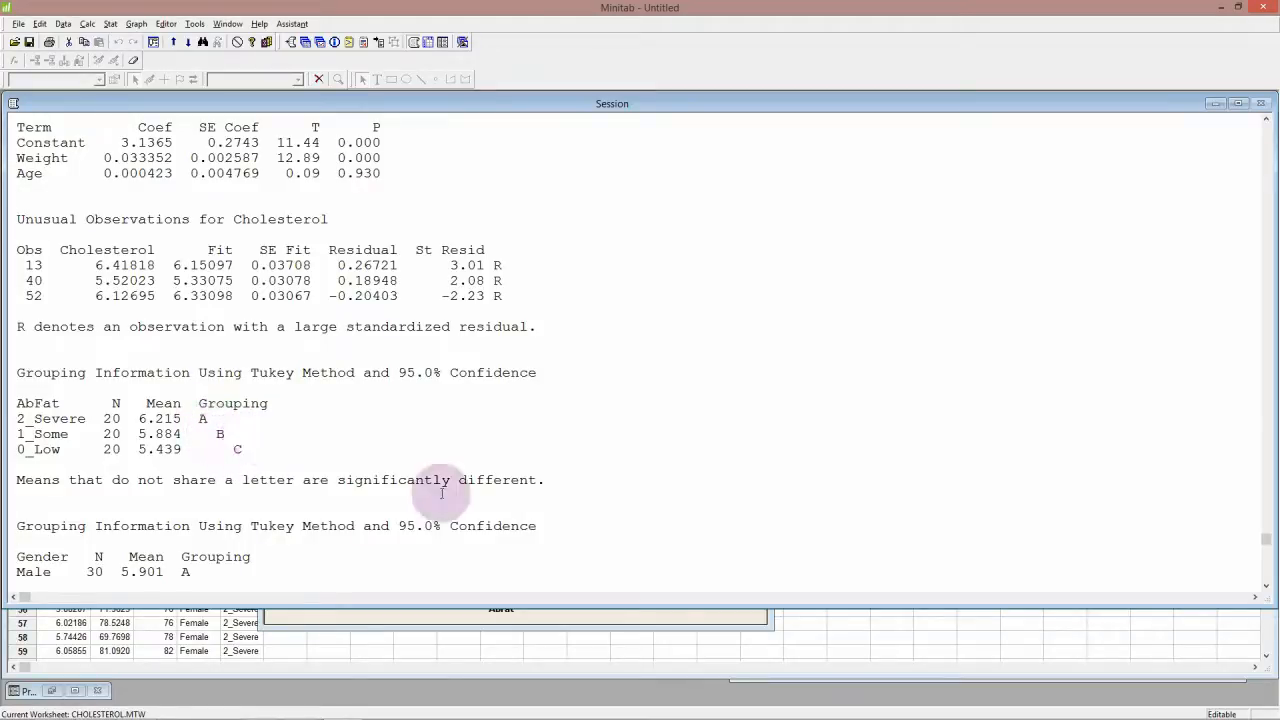
pyautogui.scroll(-3, 460, 484)
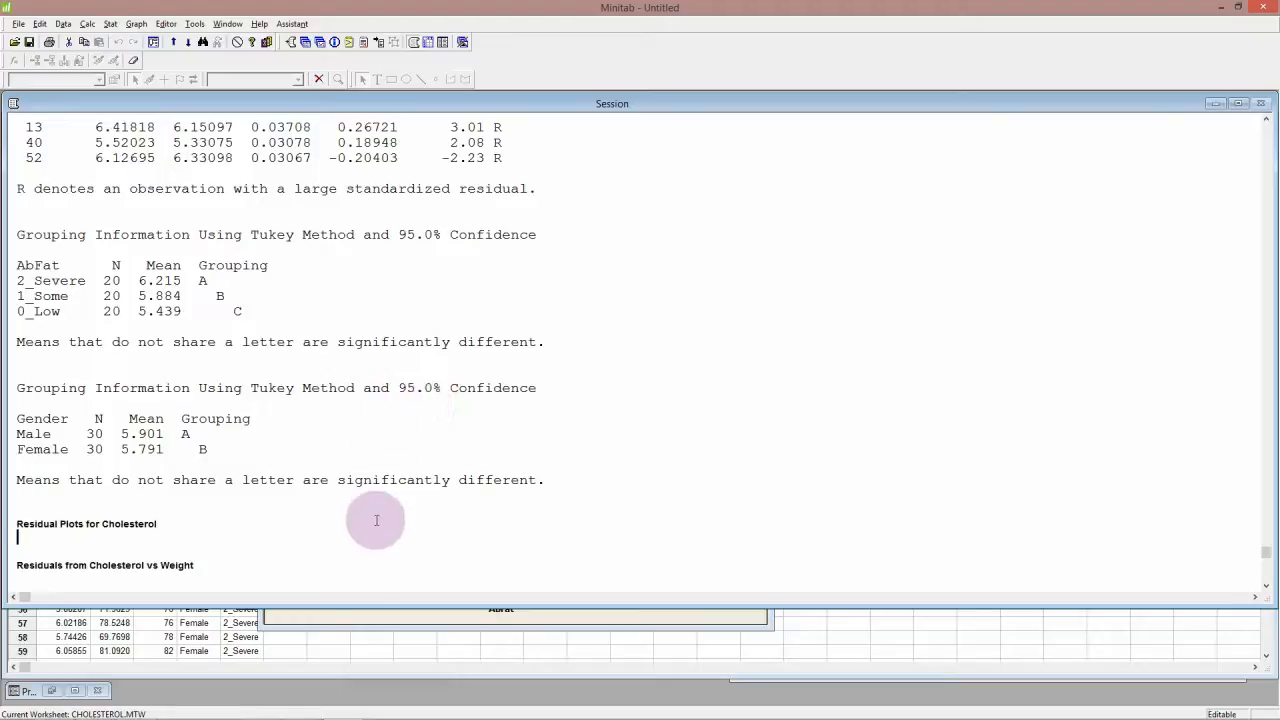
# - Shrink the Session output to uncover the graphs, and maximize the four-in-one Residual Plots for Cholesterol for inspection
pyautogui.moveTo(406, 609); pyautogui.dragTo(425, 263)
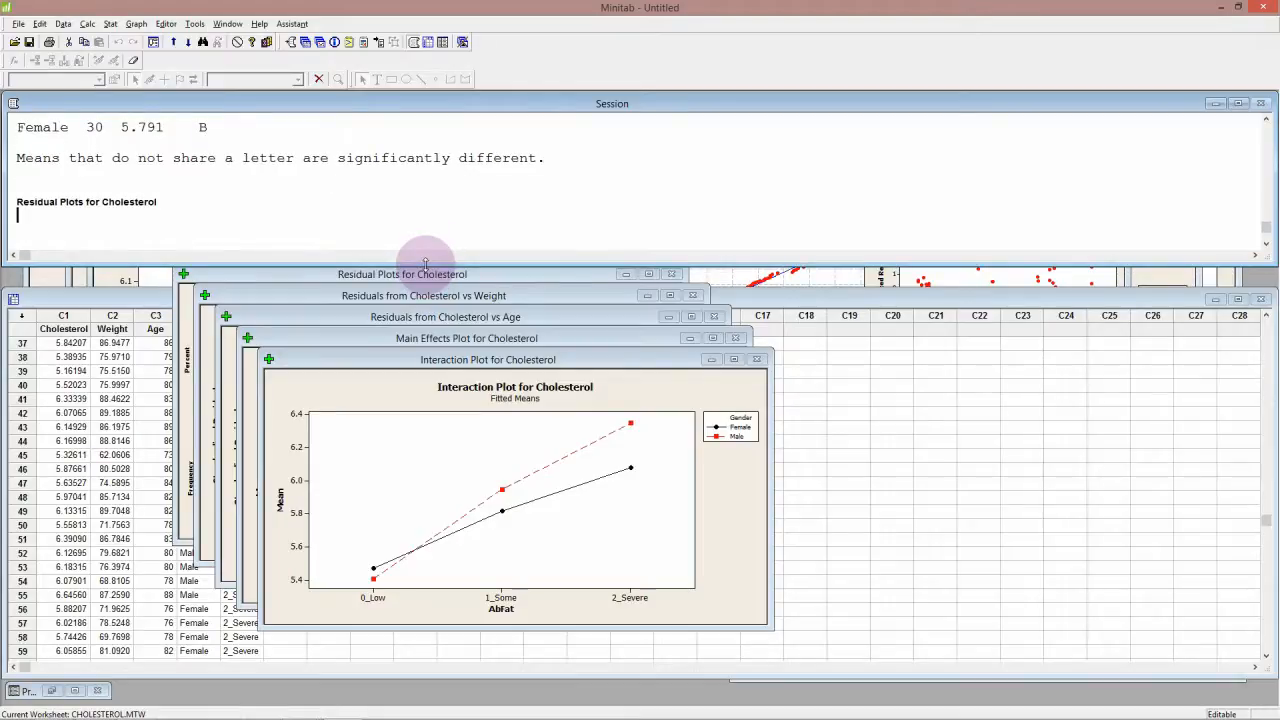
pyautogui.click(513, 272)
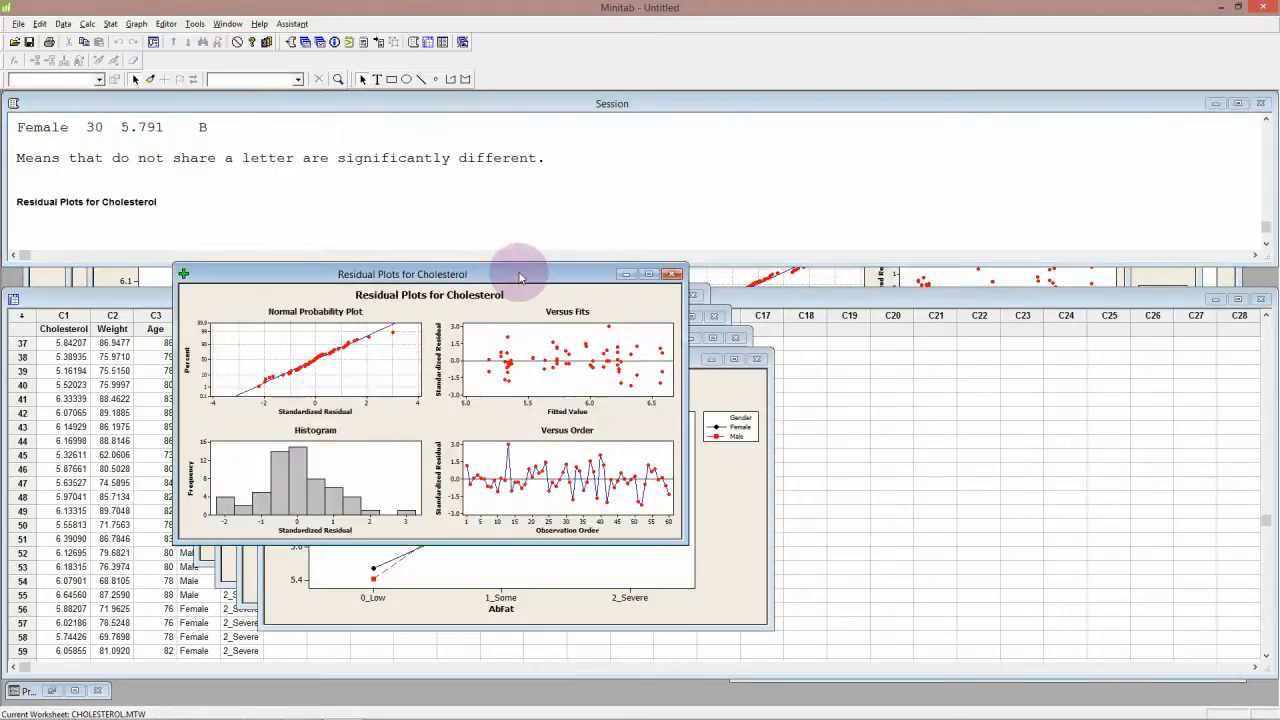
pyautogui.click(649, 274)
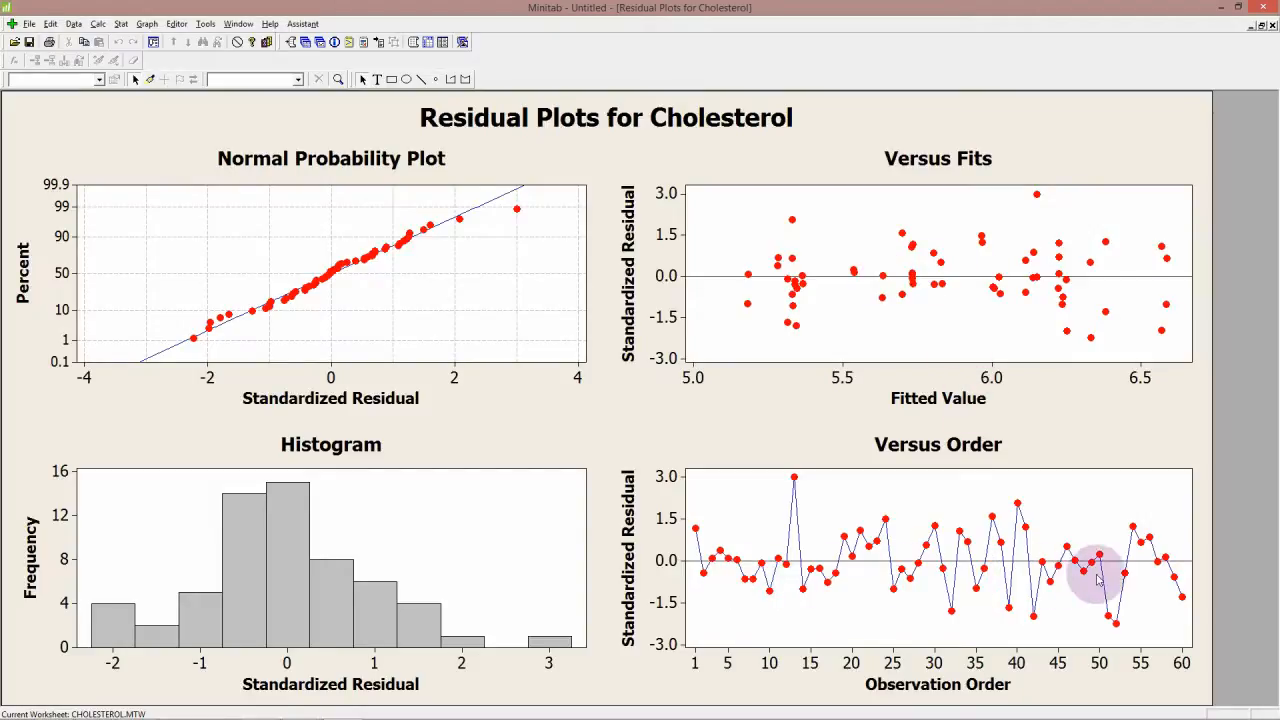
# - Minimize the four-in-one residual plots and move the Residuals Versus Weight and Residuals Versus Age graphs apart for inspection
pyautogui.click(1251, 26)
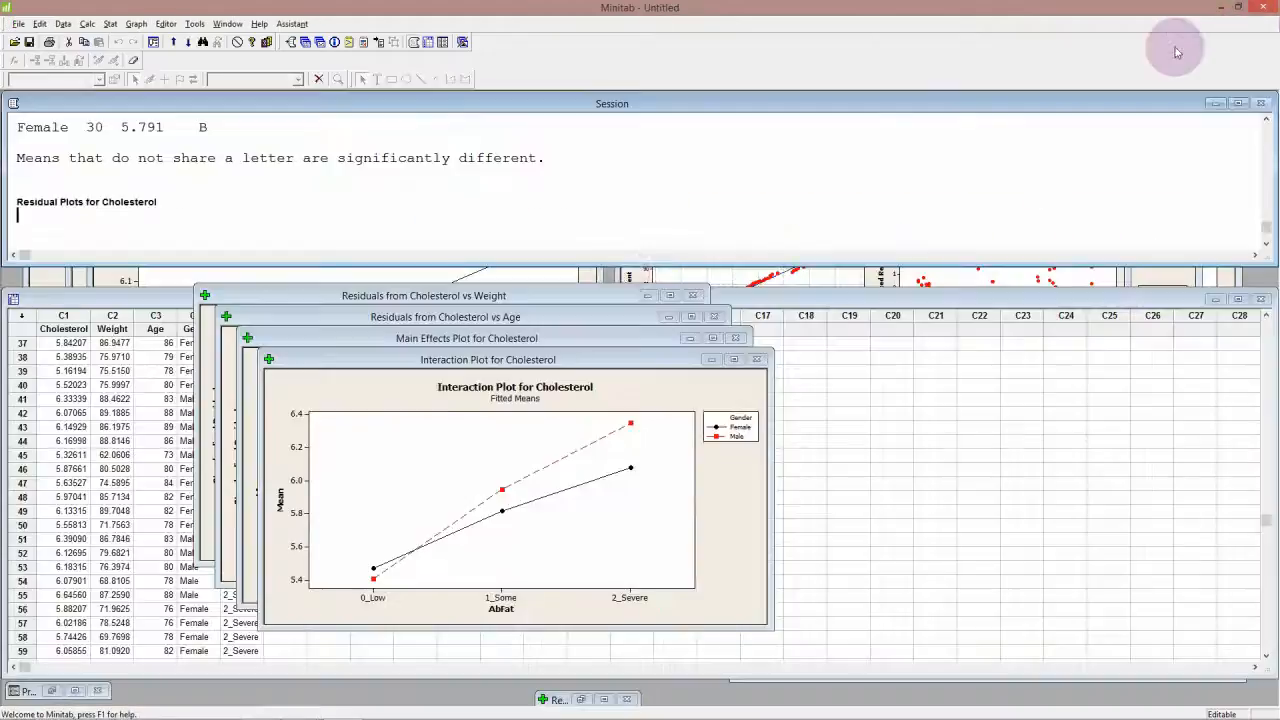
pyautogui.click(573, 296)
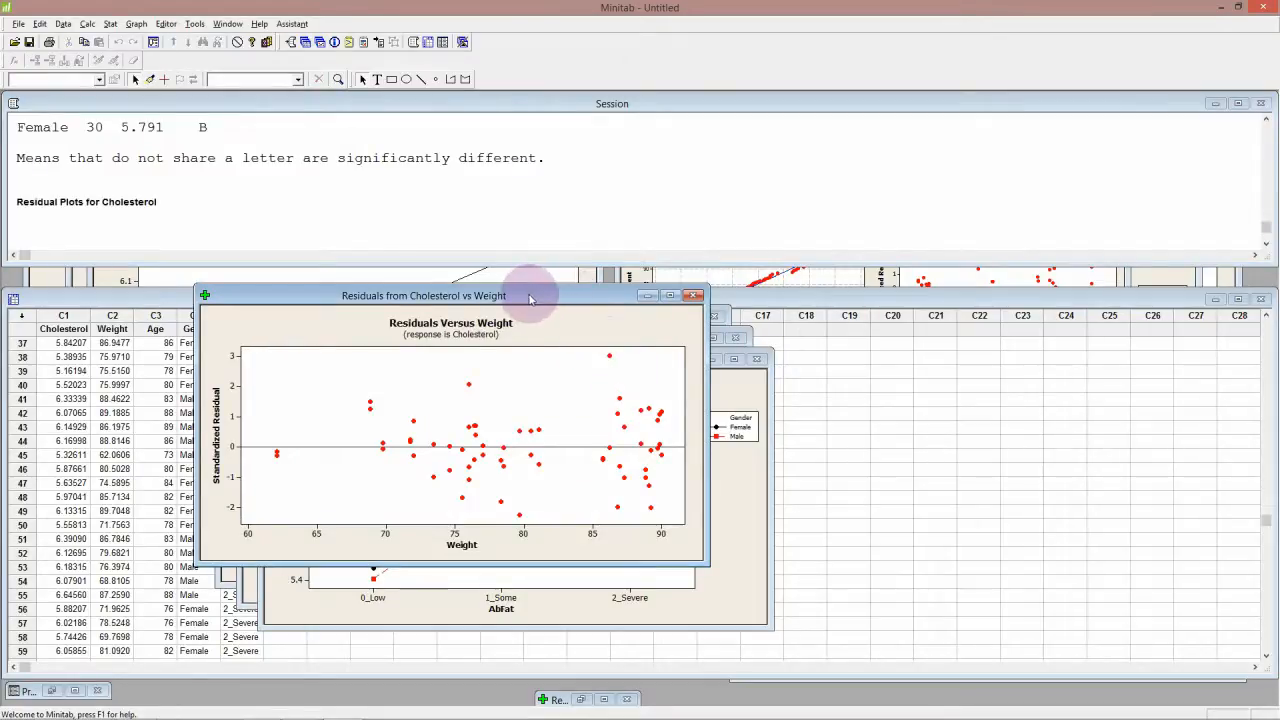
pyautogui.moveTo(530, 295); pyautogui.dragTo(472, 238)
pyautogui.moveTo(387, 98); pyautogui.dragTo(340, 94)
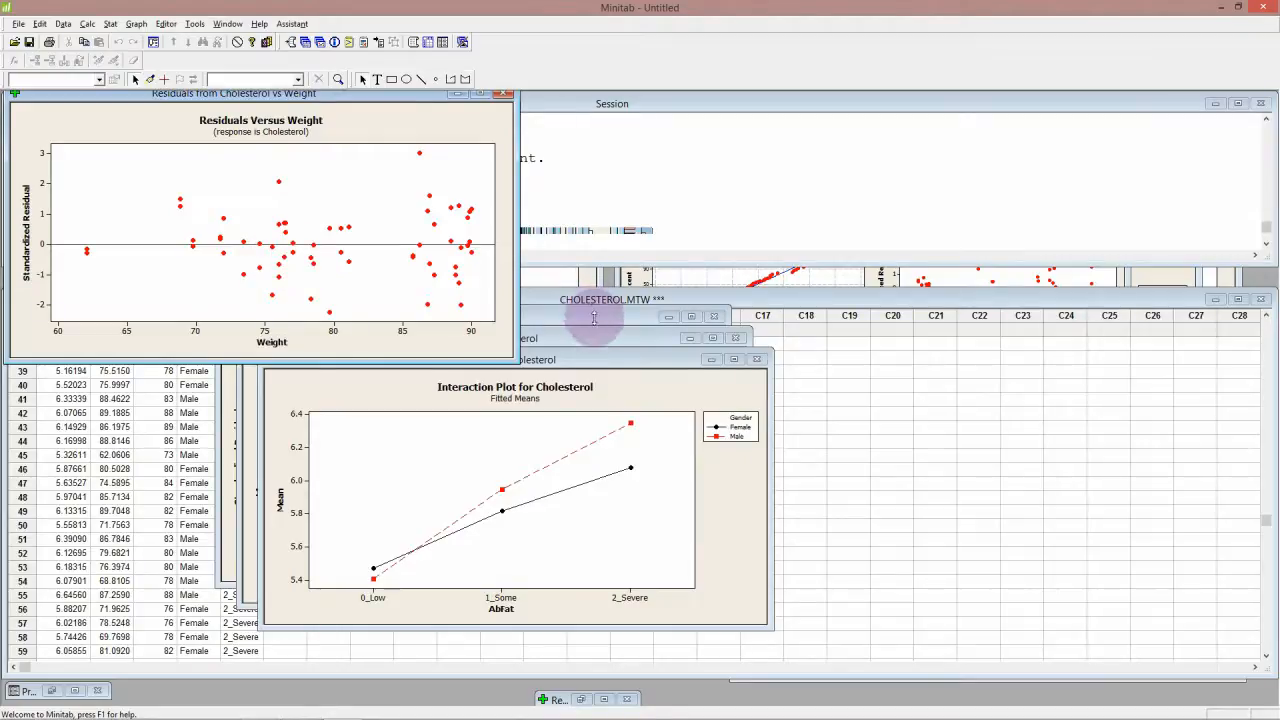
pyautogui.click(562, 318)
pyautogui.moveTo(953, 213); pyautogui.dragTo(1037, 112)
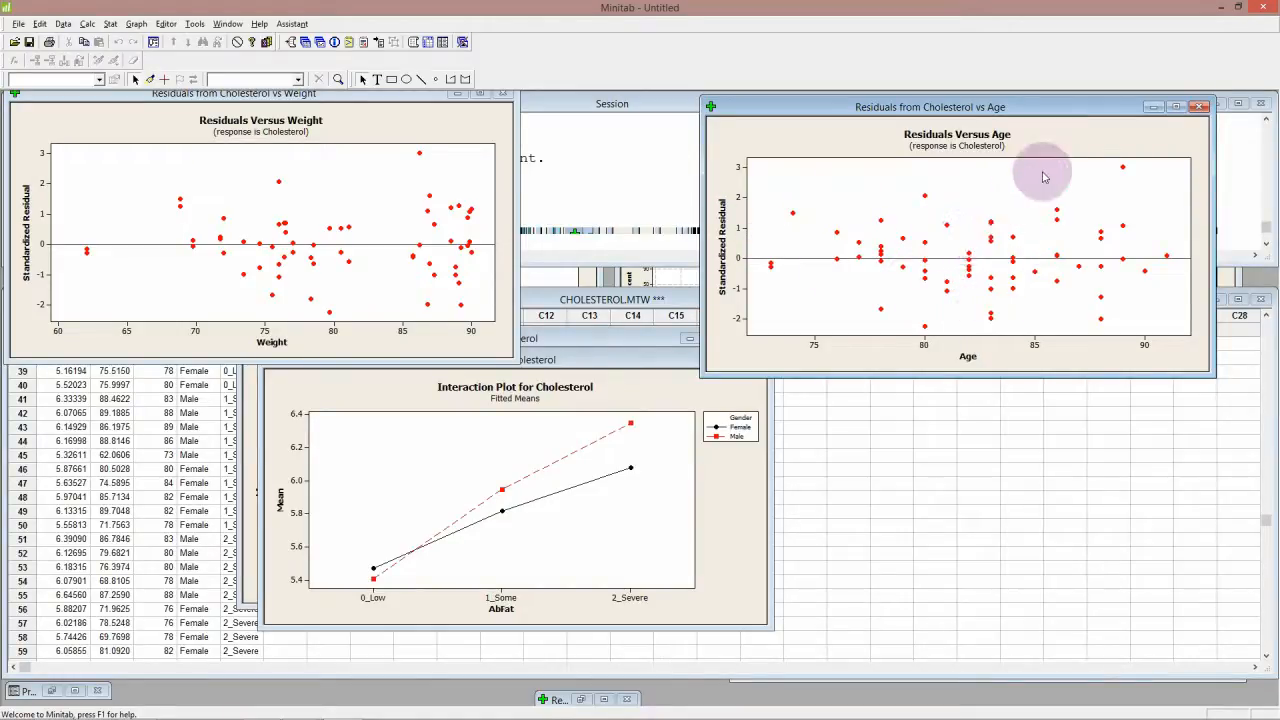
# - Minimize the Residuals Versus Age graph, inspect Residuals Versus Weight, and minimize it as well
pyautogui.click(1153, 106)
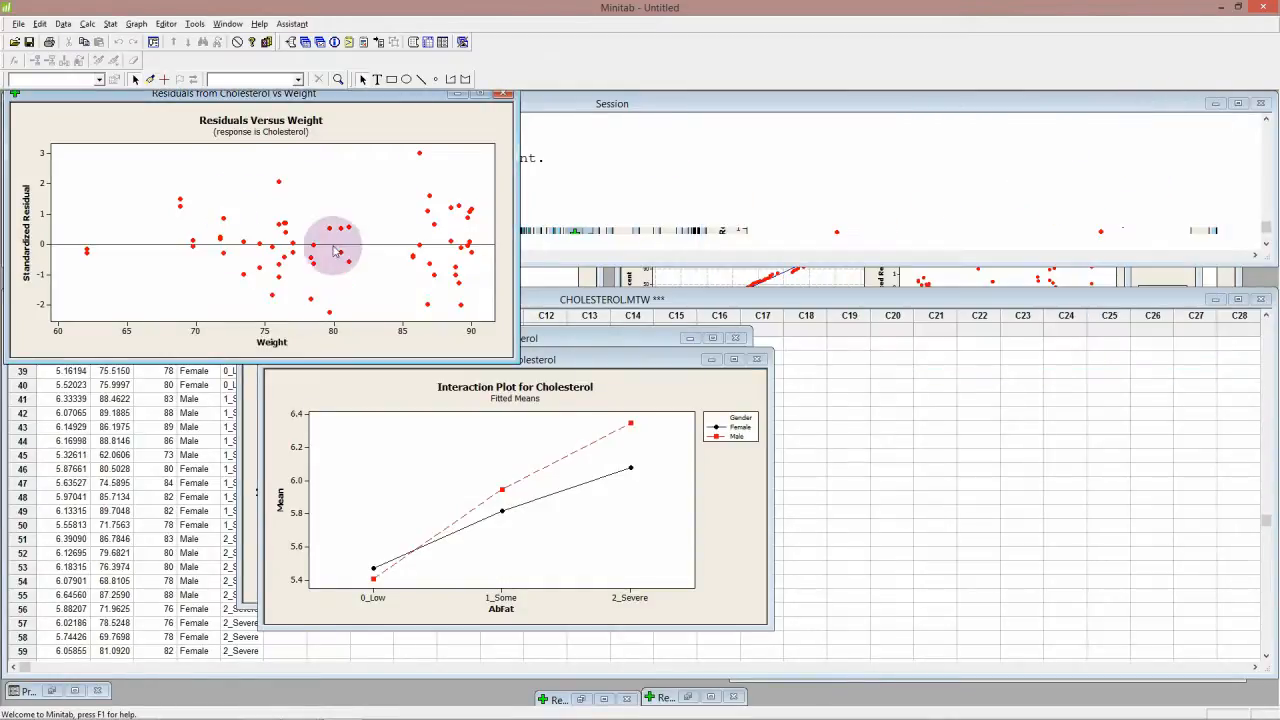
pyautogui.click(410, 147)
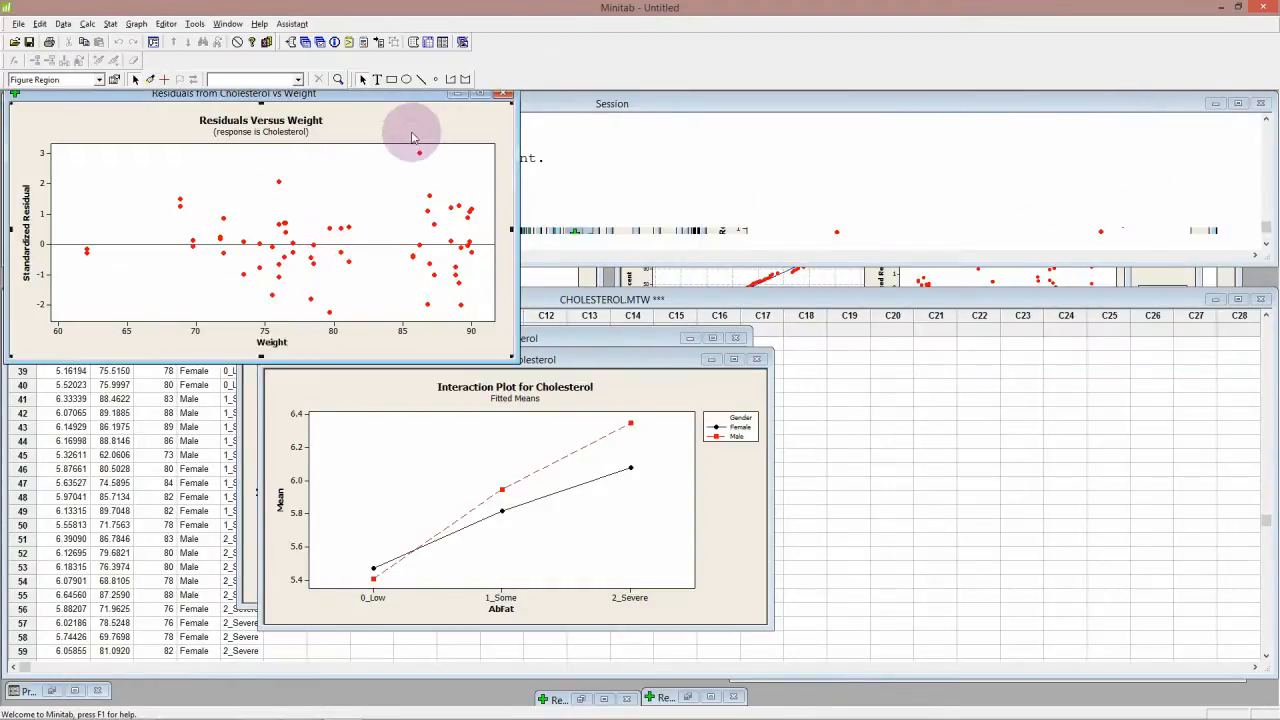
pyautogui.click(459, 95)
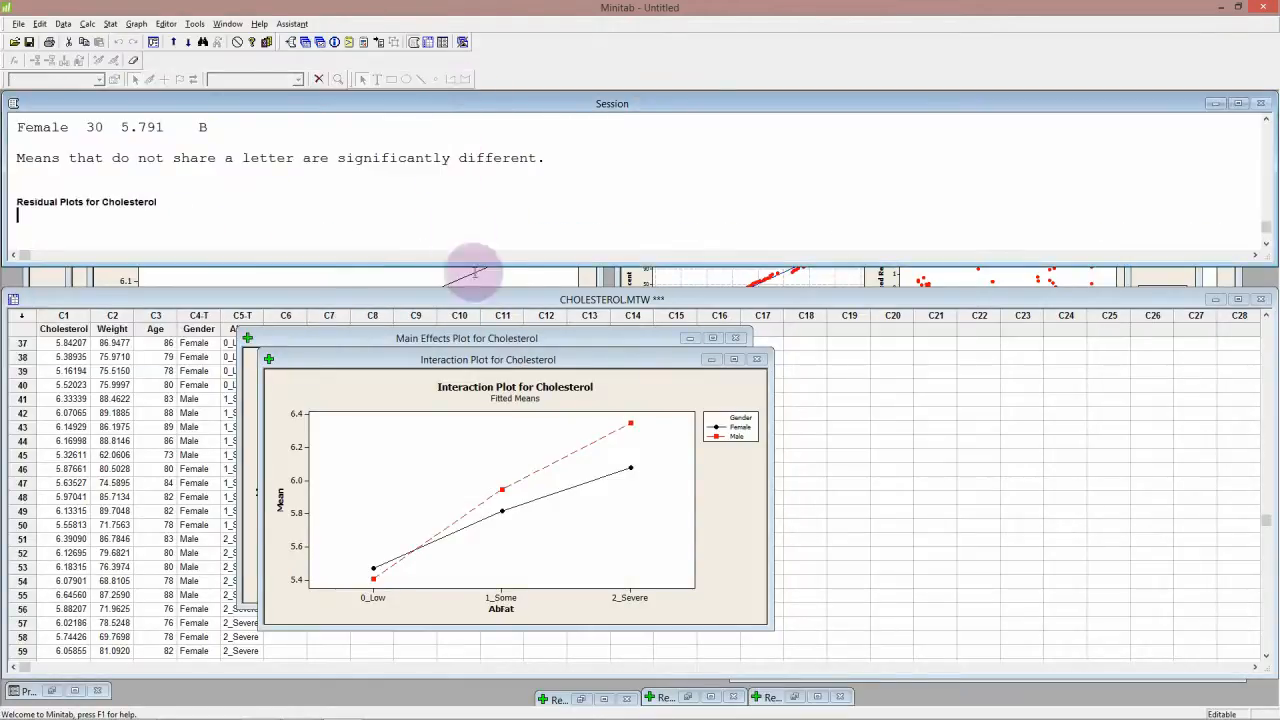
# - Arrange the Main Effects Plot and the Interaction Plot for Cholesterol side by side below the Session output
pyautogui.moveTo(475, 368); pyautogui.dragTo(964, 348)
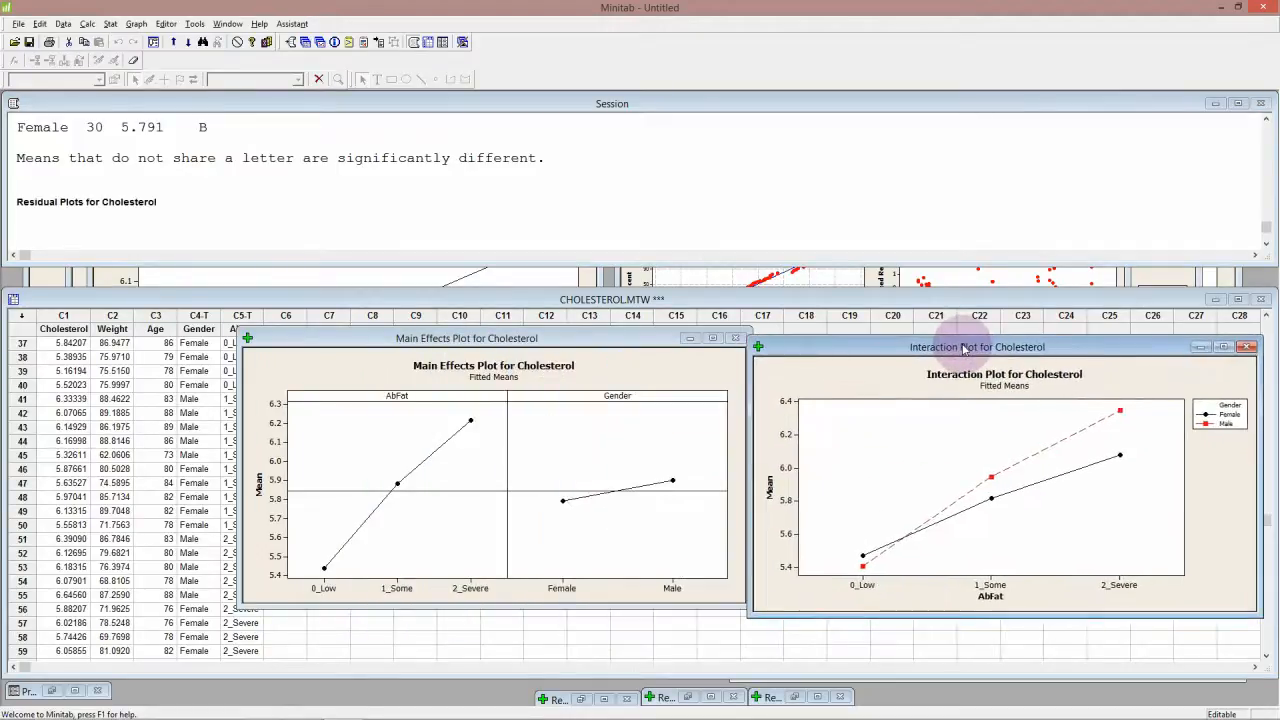
pyautogui.moveTo(602, 340); pyautogui.dragTo(452, 333)
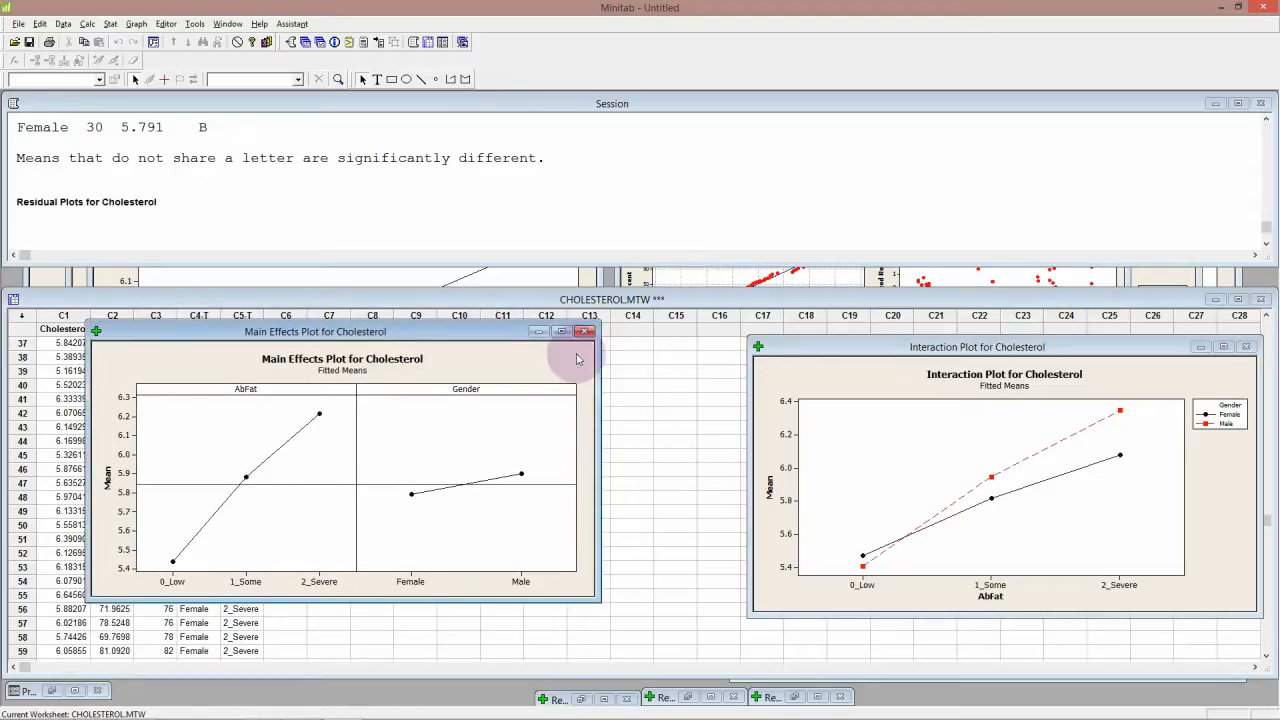
pyautogui.moveTo(805, 347); pyautogui.dragTo(755, 341)
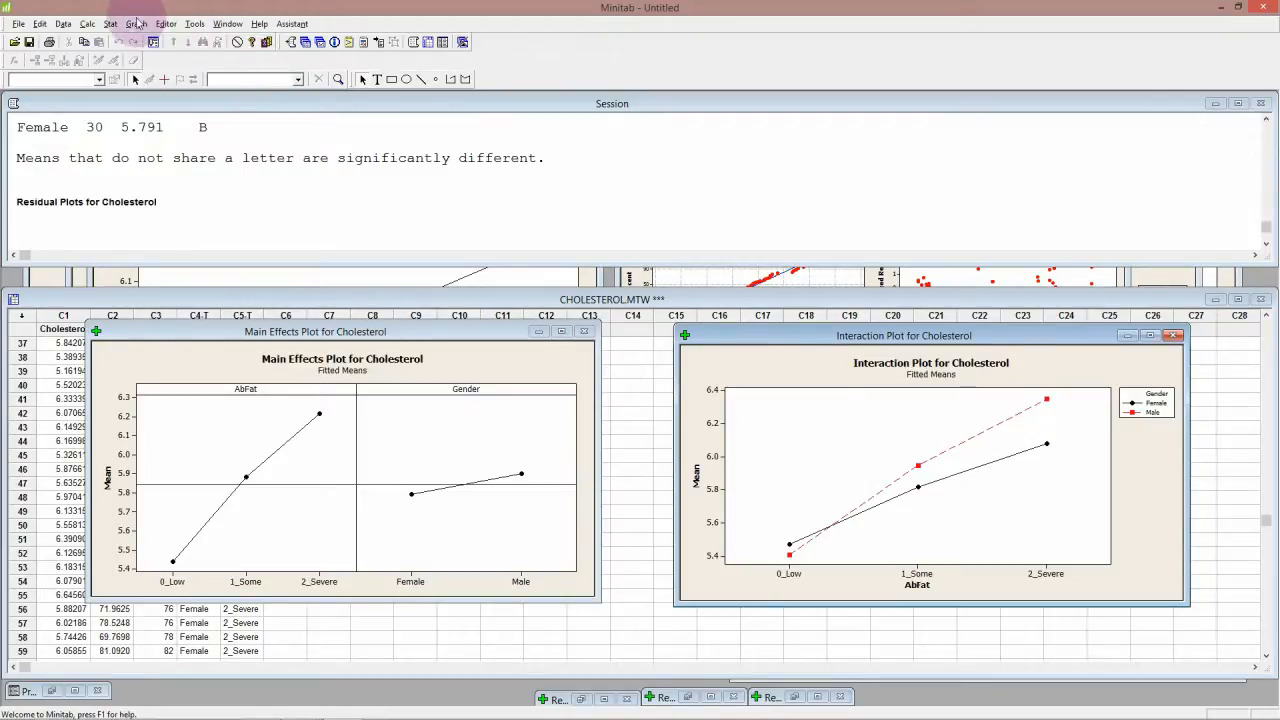
pyautogui.click(108, 24)
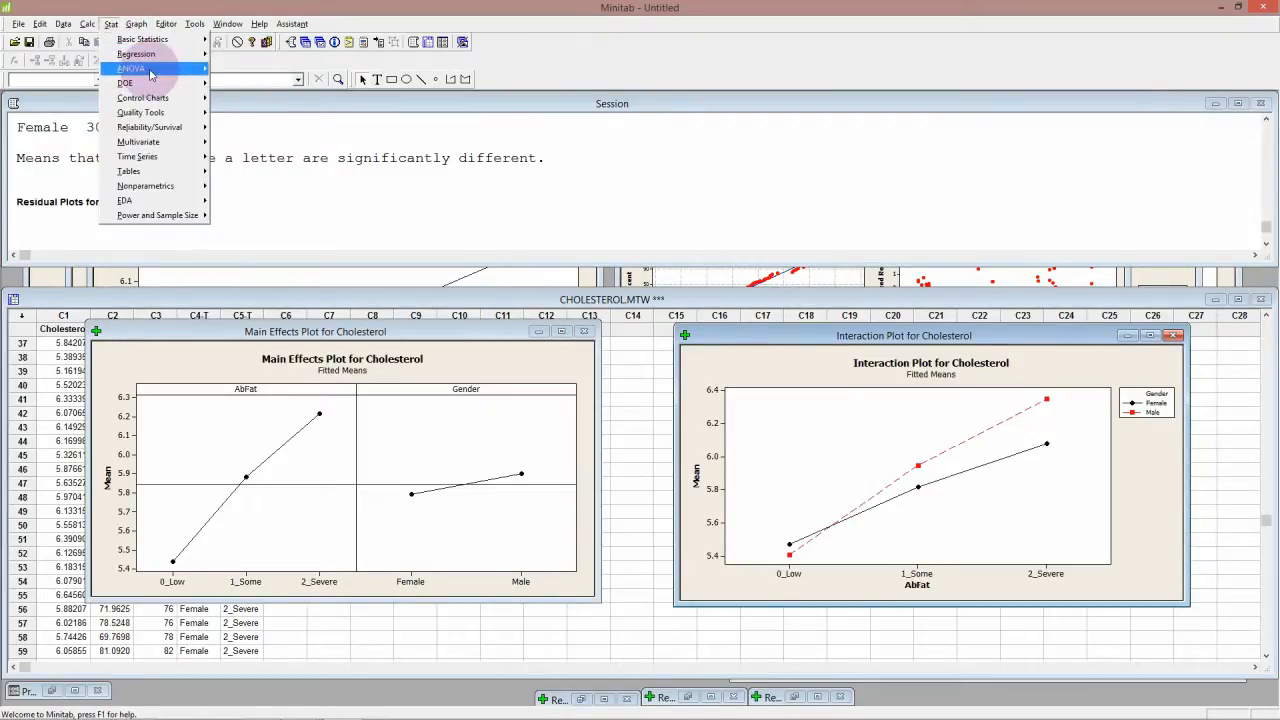
pyautogui.moveTo(151, 75)
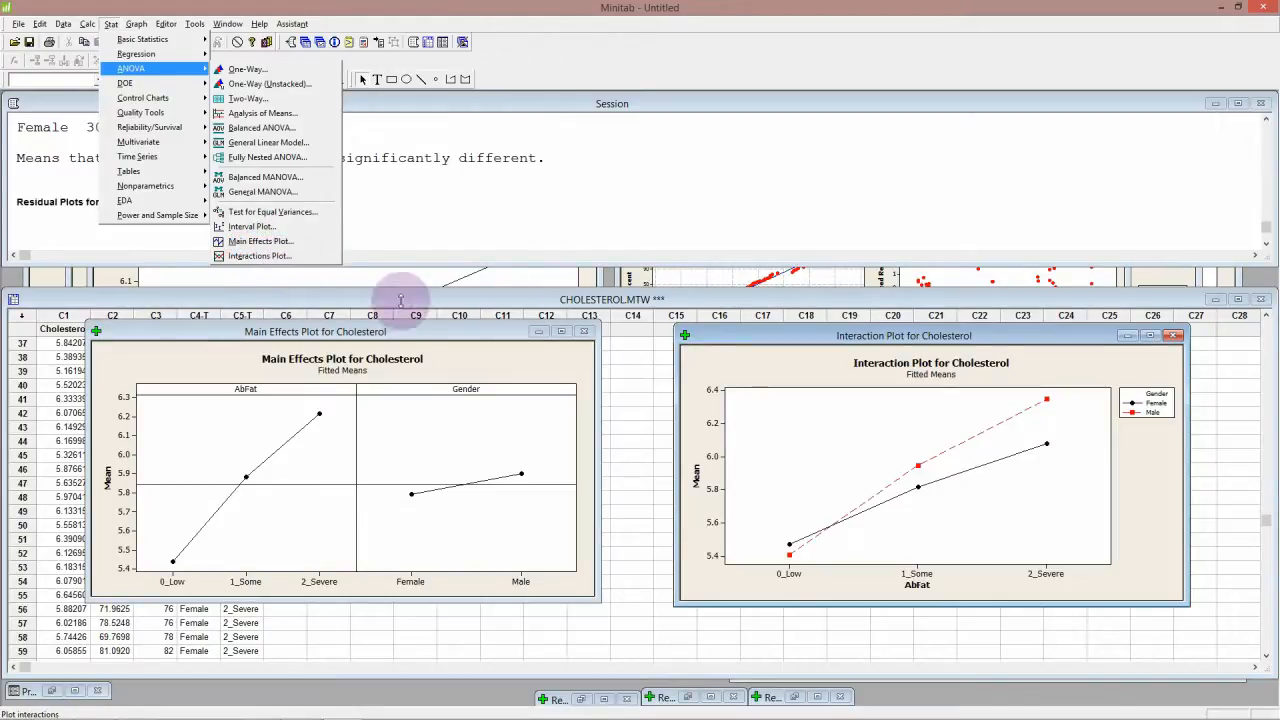
pyautogui.click(452, 336)
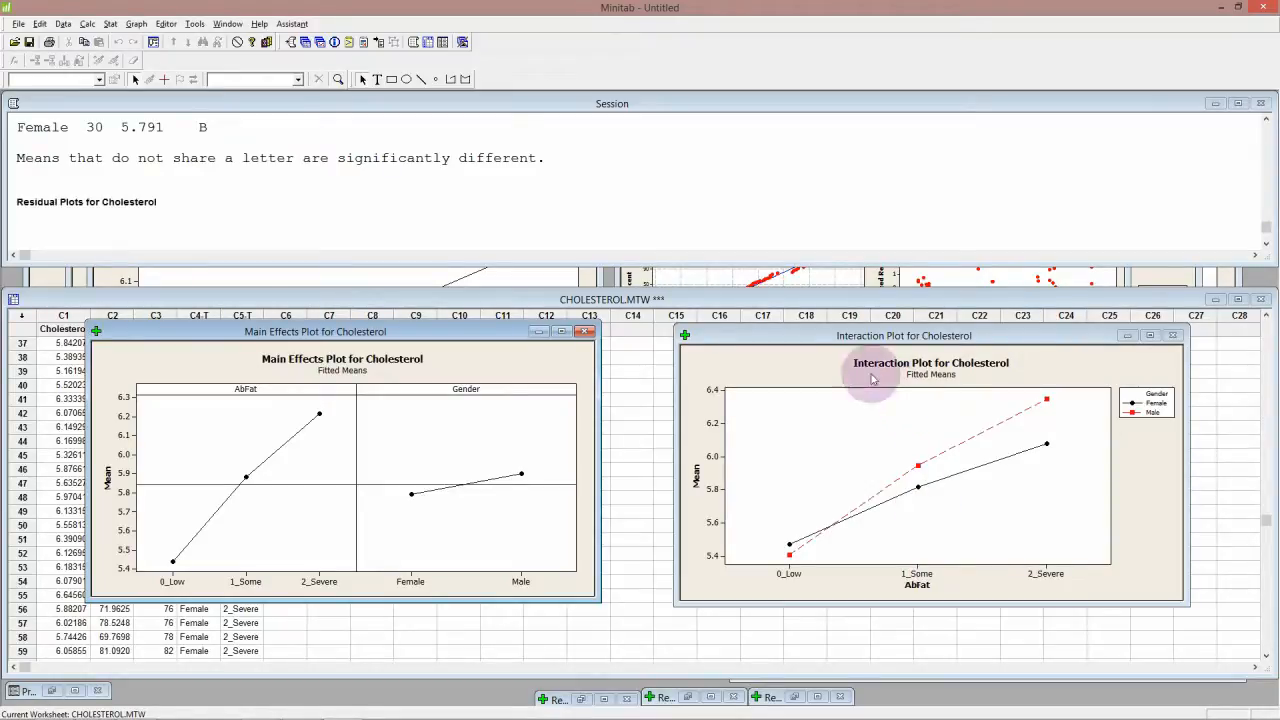
# - Enlarge the Session output to review the Analysis of Variance table, and bring the Main Effects and Interaction plots in front of it
pyautogui.click(671, 230)
pyautogui.moveTo(655, 270); pyautogui.dragTo(651, 451)
pyautogui.scroll(15, 600, 317)
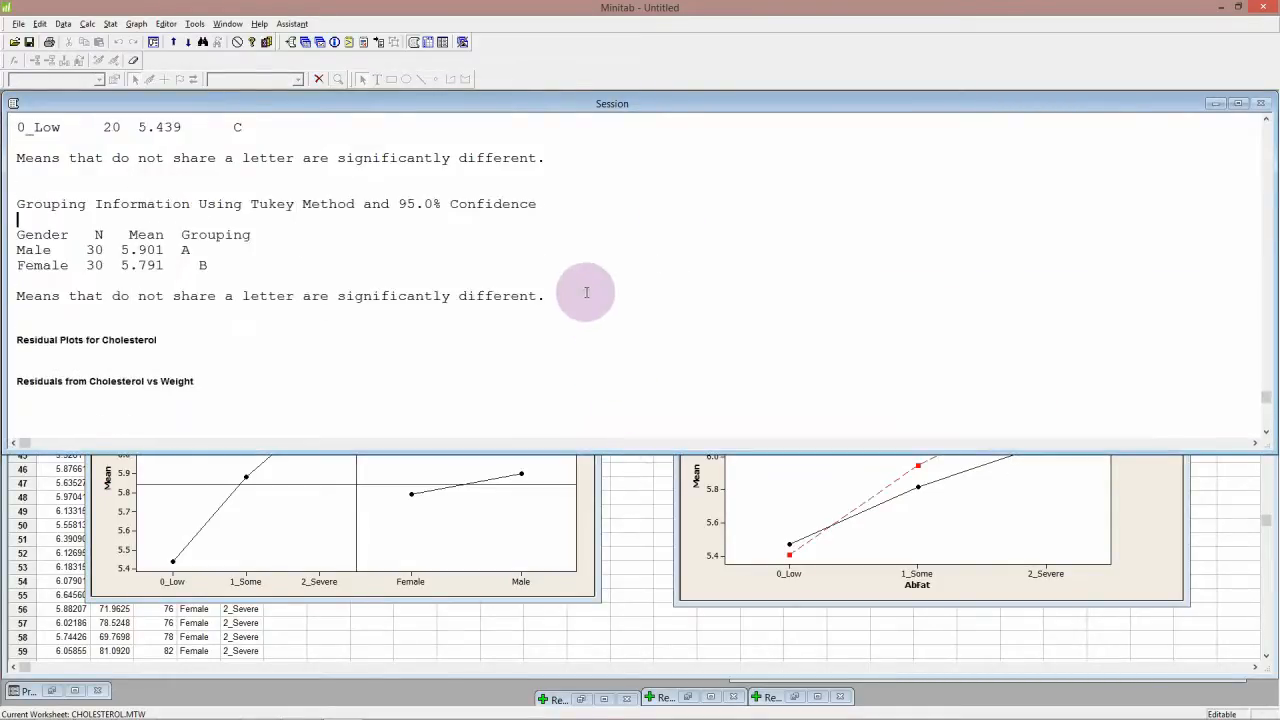
pyautogui.scroll(2, 586, 291)
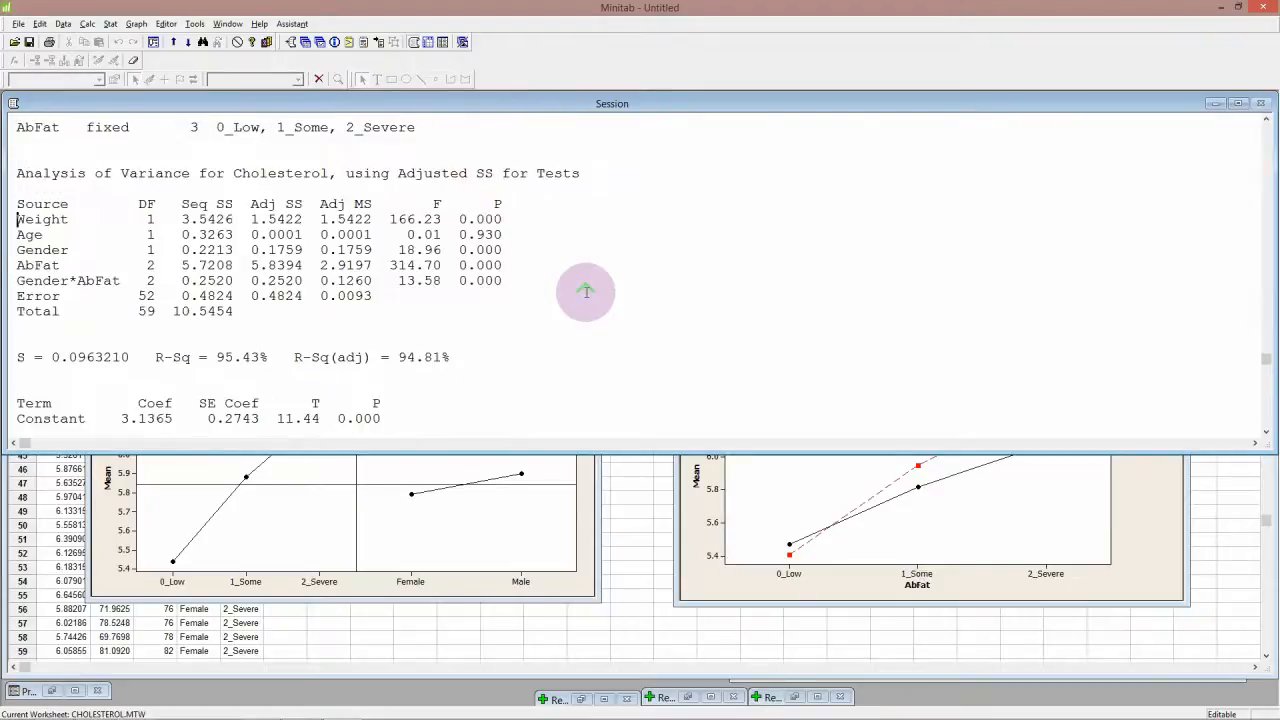
pyautogui.scroll(-2, 587, 292)
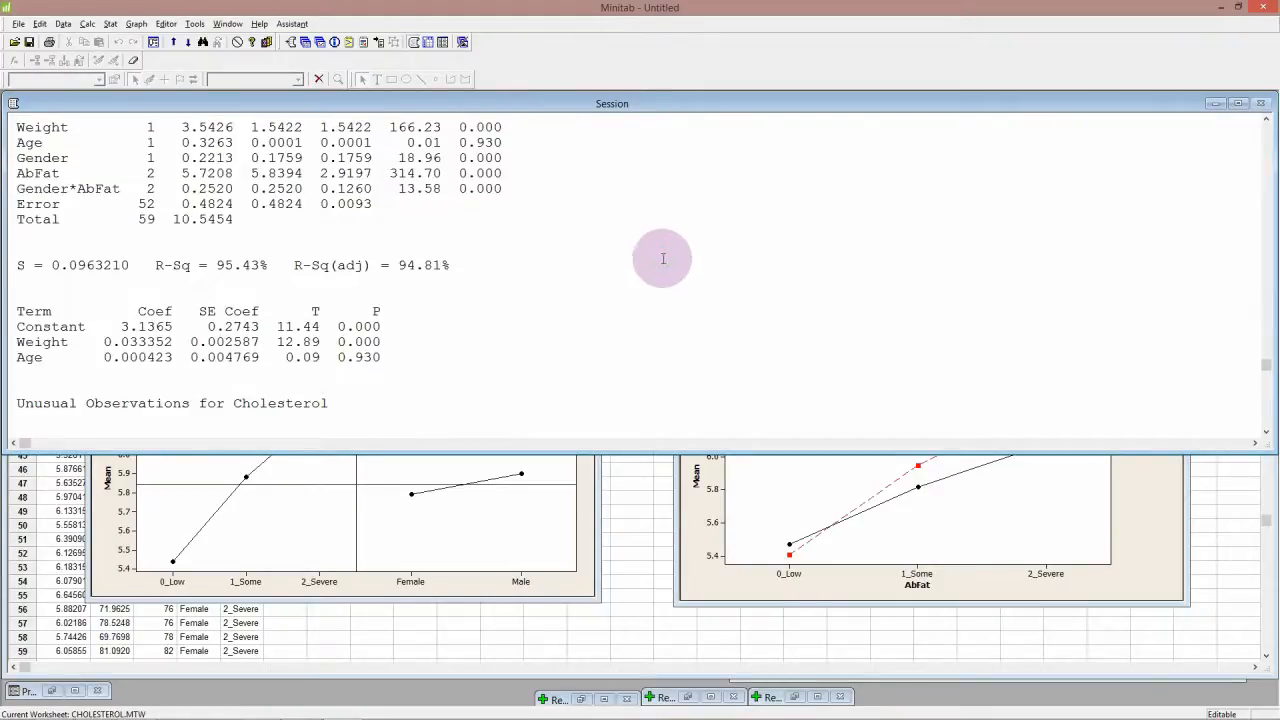
pyautogui.click(584, 590)
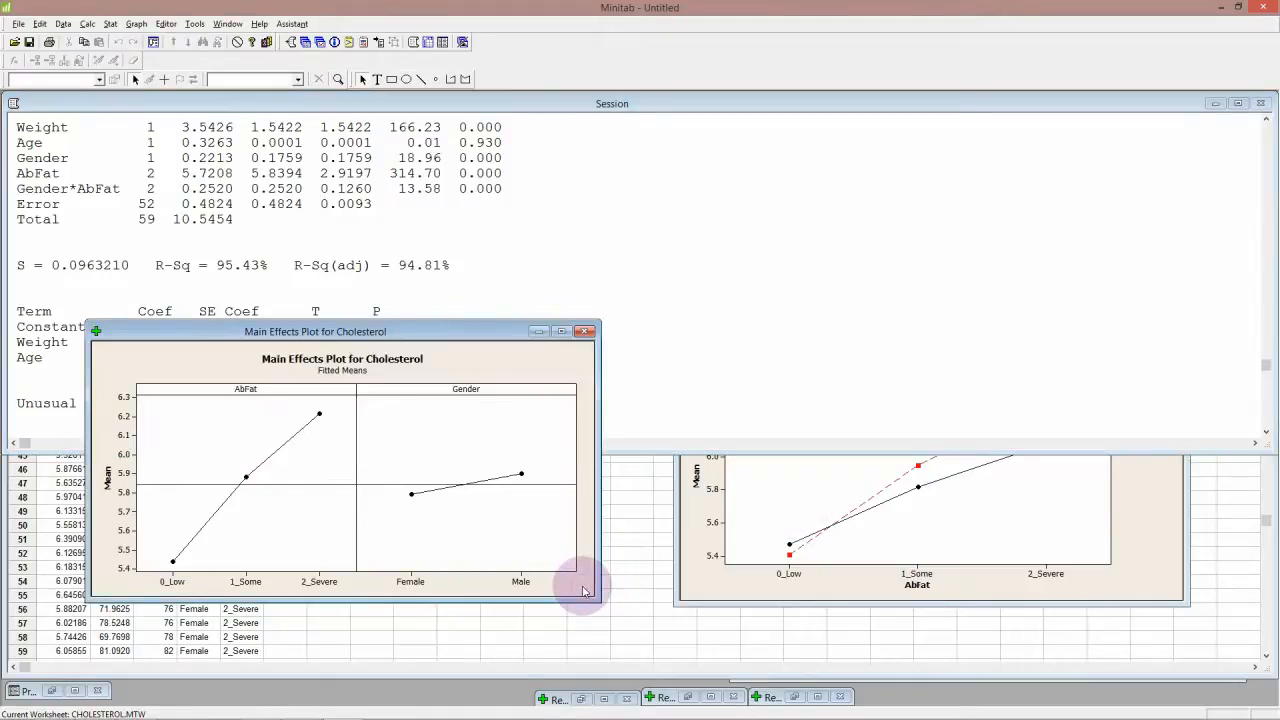
pyautogui.click(705, 594)
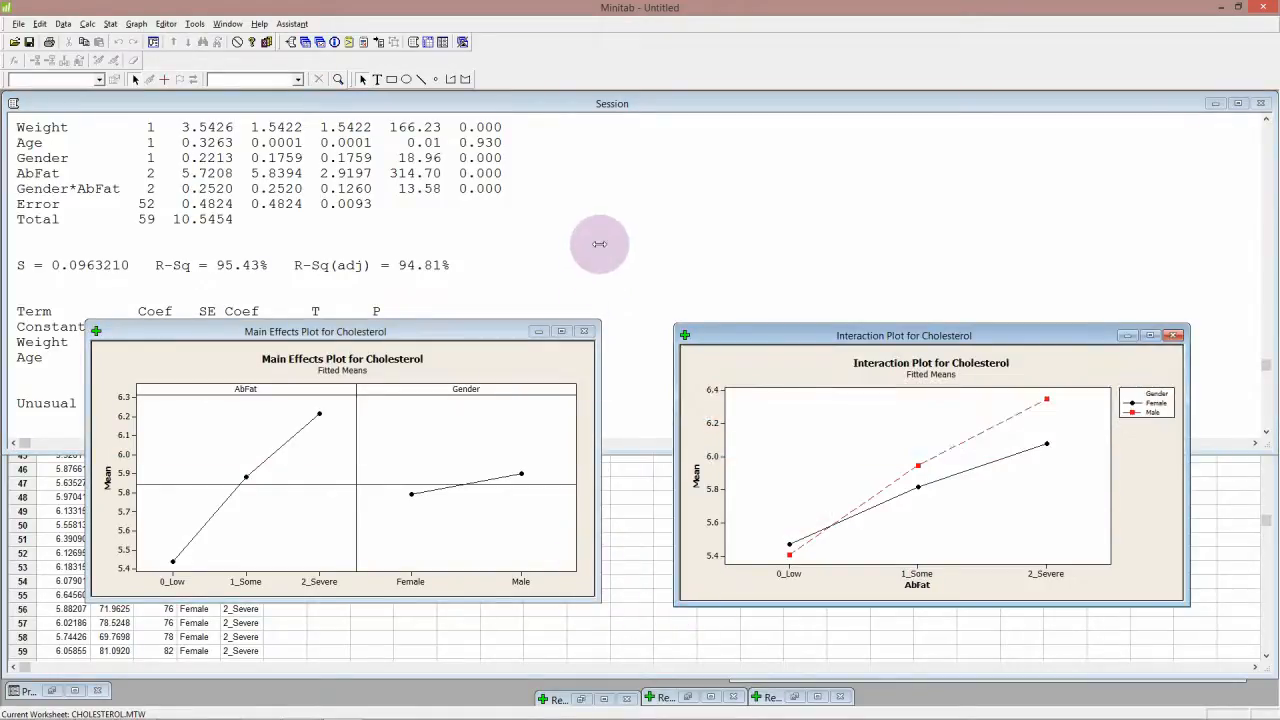